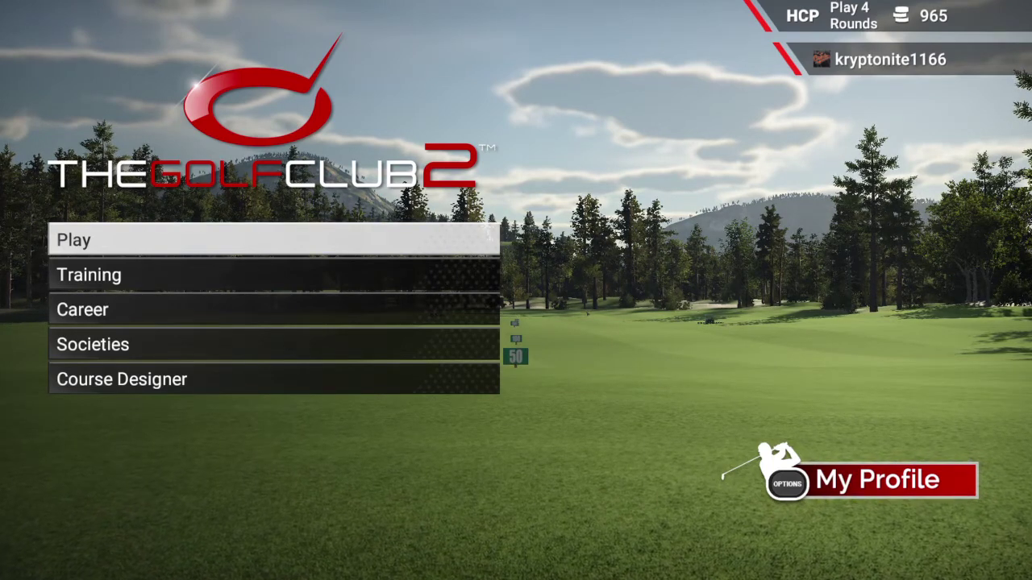
Step: Open the Course Designer
key("Down")
key("Down")
key("Down")
key("Down")
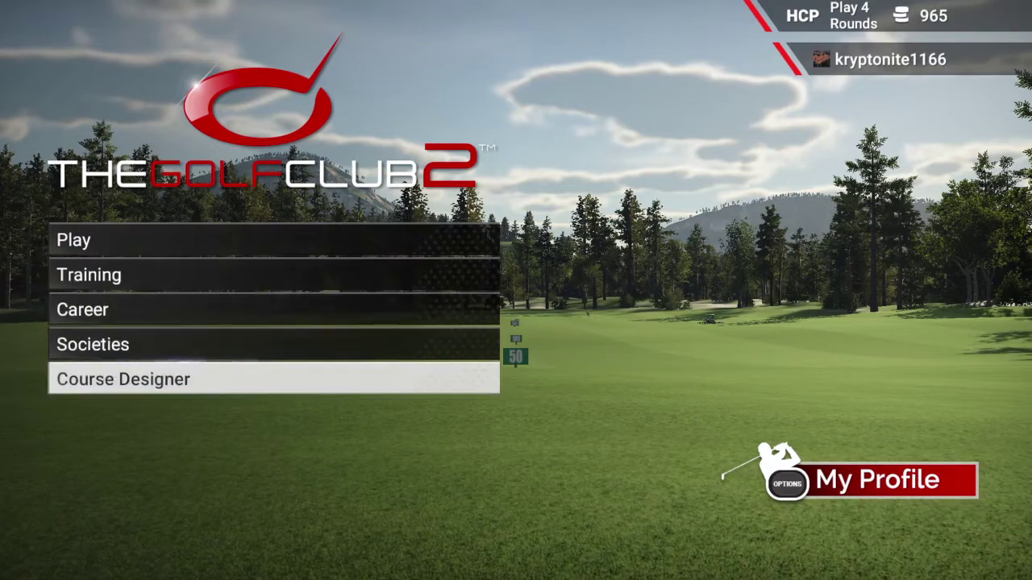
key("Return")
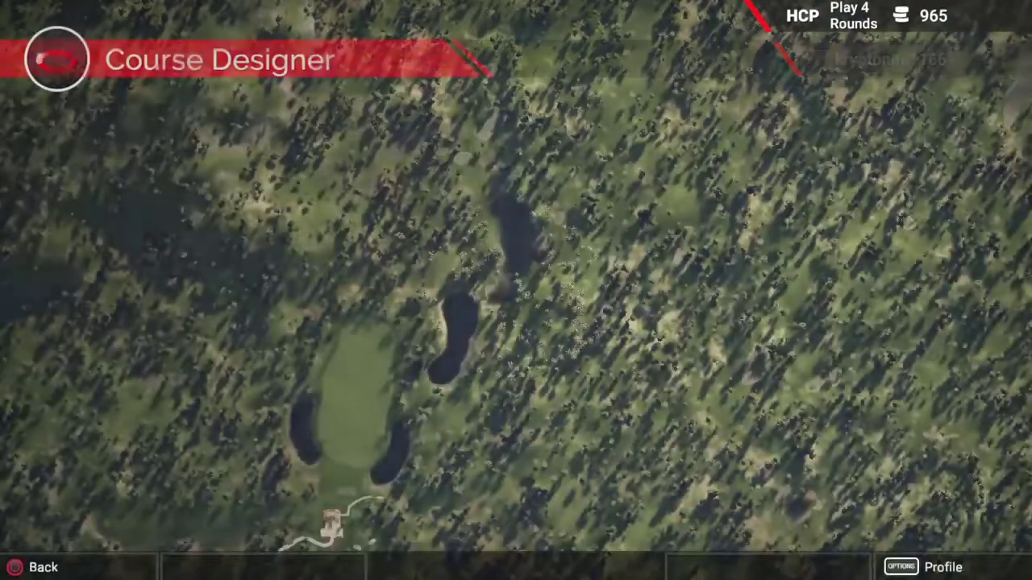
Step: Open the list of legacy courses available for import and look through its first two pages
key("Down")
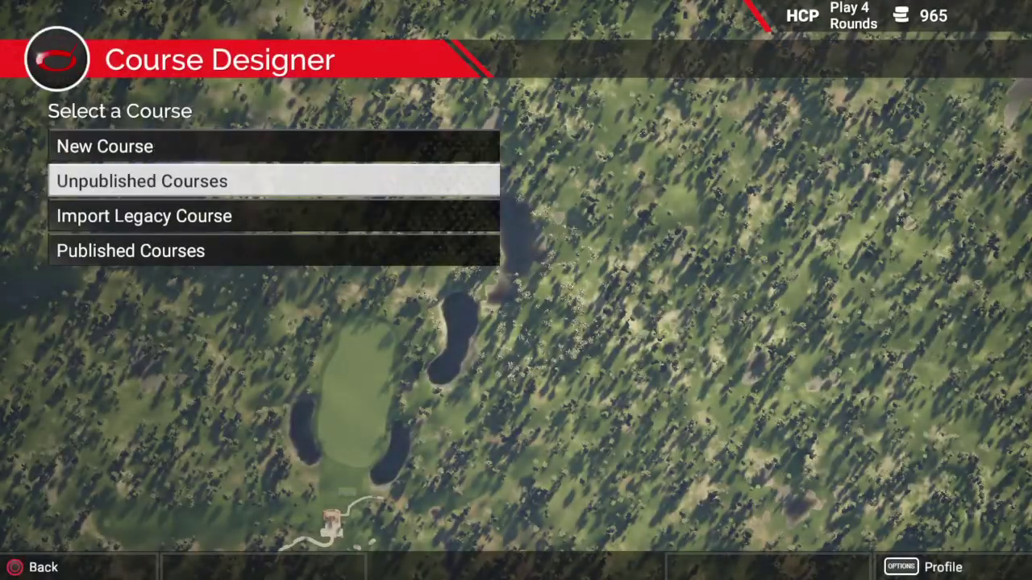
key("Down")
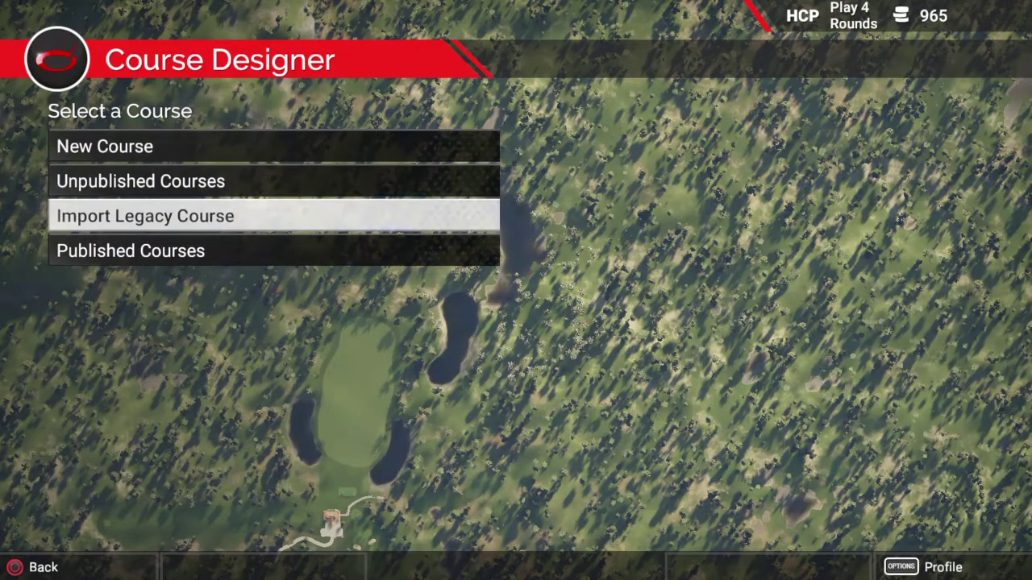
key("Return")
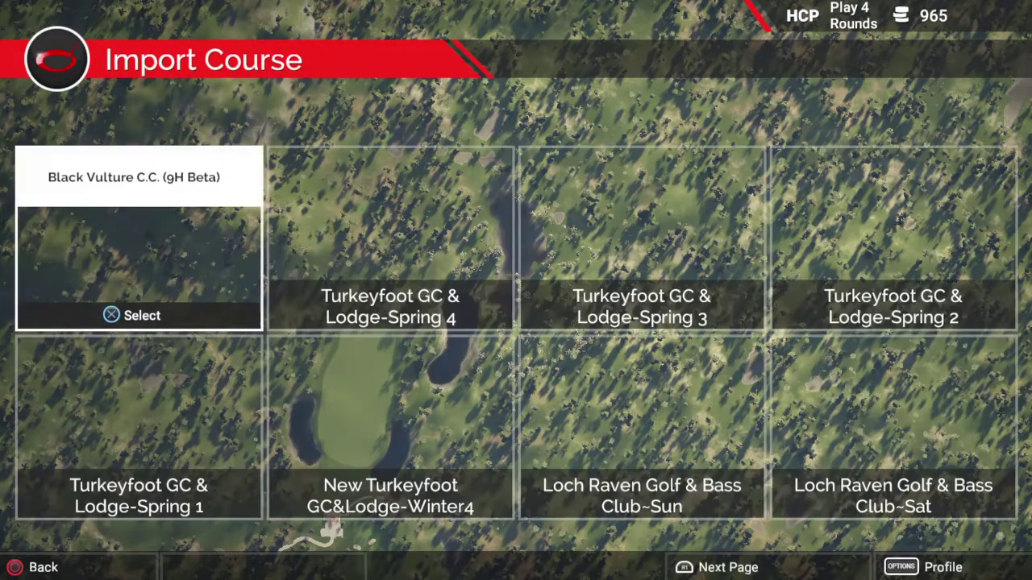
key("Right")
key("Right")
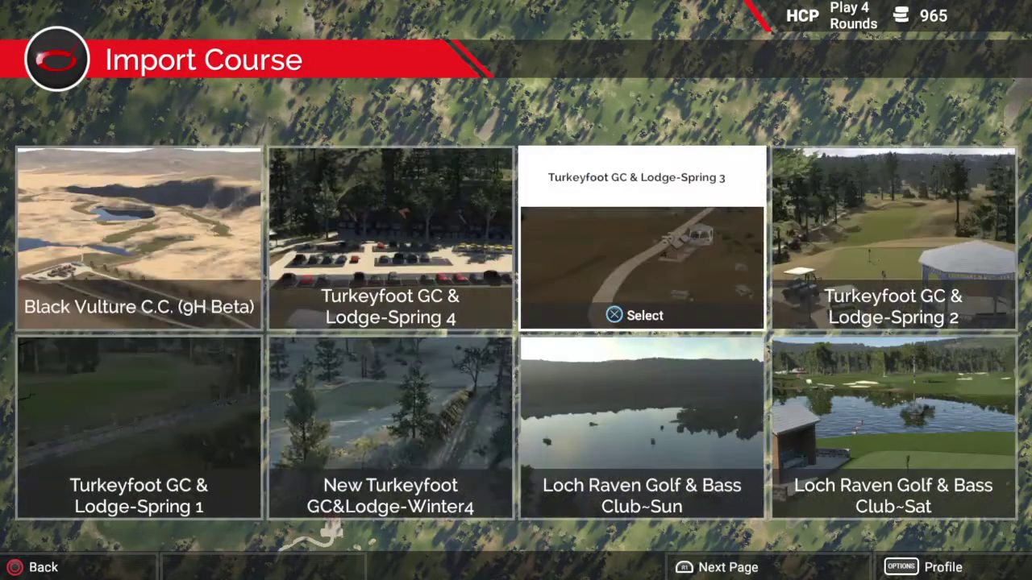
key("Right")
key("Right")
key("Down")
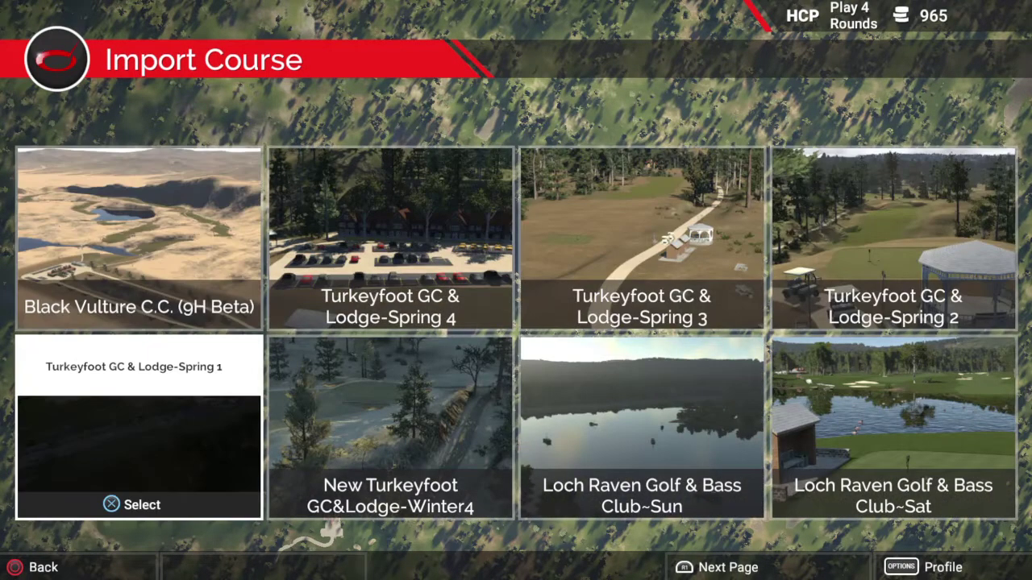
key("Page_Down")
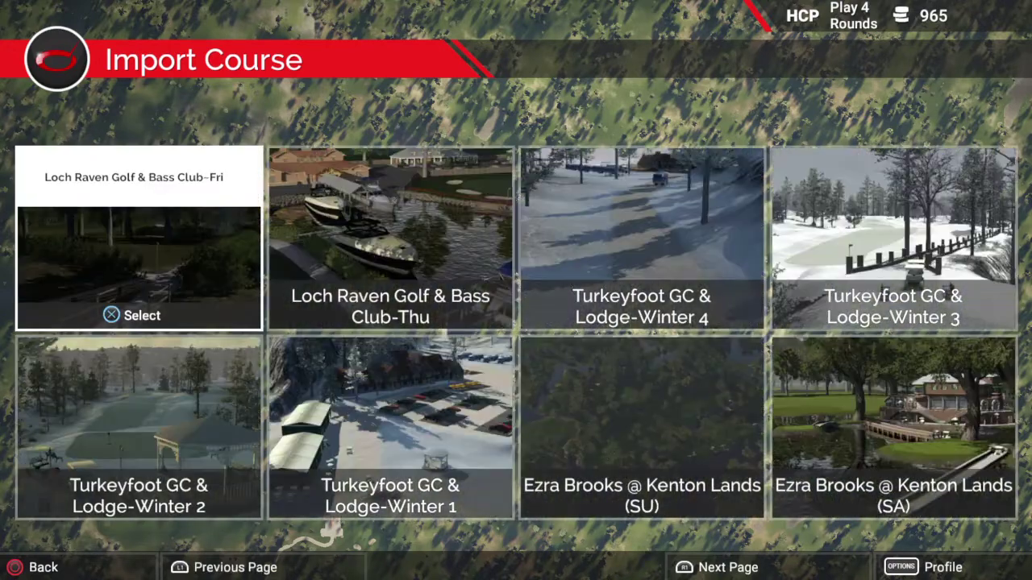
key("Right")
key("Right")
key("Down")
key("Up")
key("Left")
key("Left")
key("Right")
key("Right")
key("Left")
key("Left")
key("Page_Up")
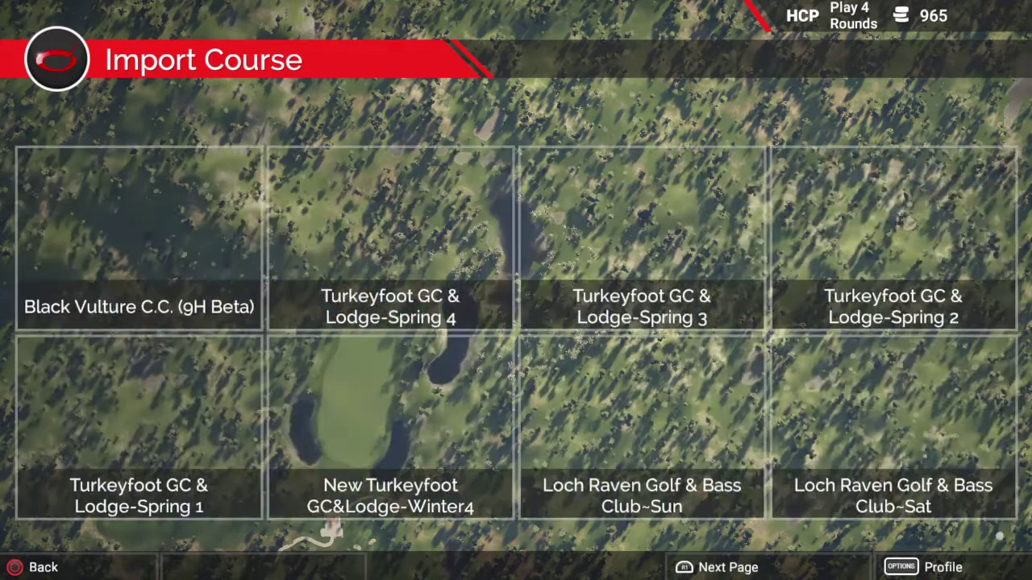
Step: Check the Turkeyfoot and Loch Raven entries in the legacy import list and leave it without importing a course
key("Right")
key("Right")
key("Right")
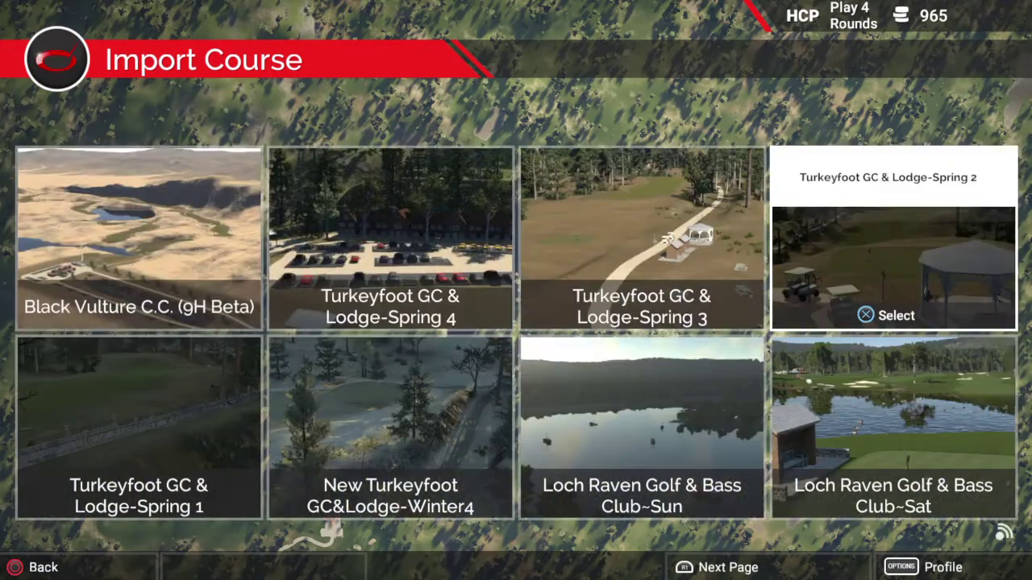
key("Left")
key("Left")
key("Right")
key("Right")
key("Left")
key("Left")
key("Left")
key("Down")
key("Right")
key("Right")
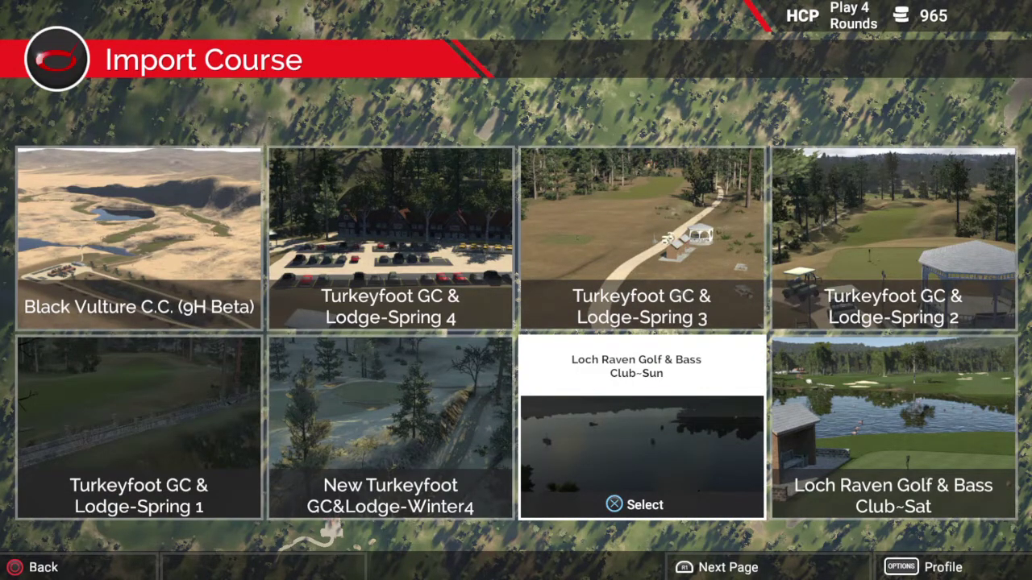
key("Up")
key("Right")
key("Down")
key("Right")
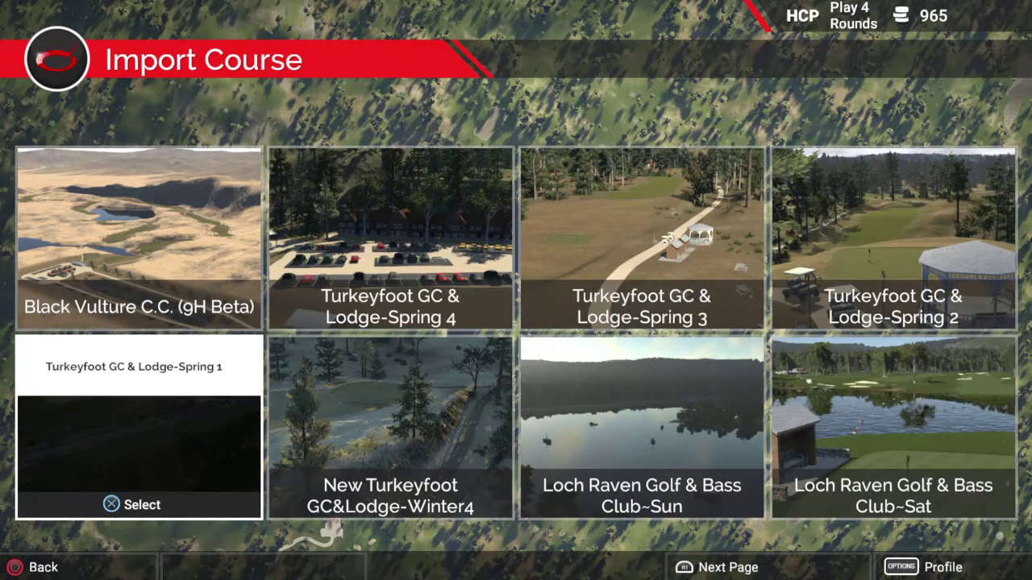
key("Page_Down")
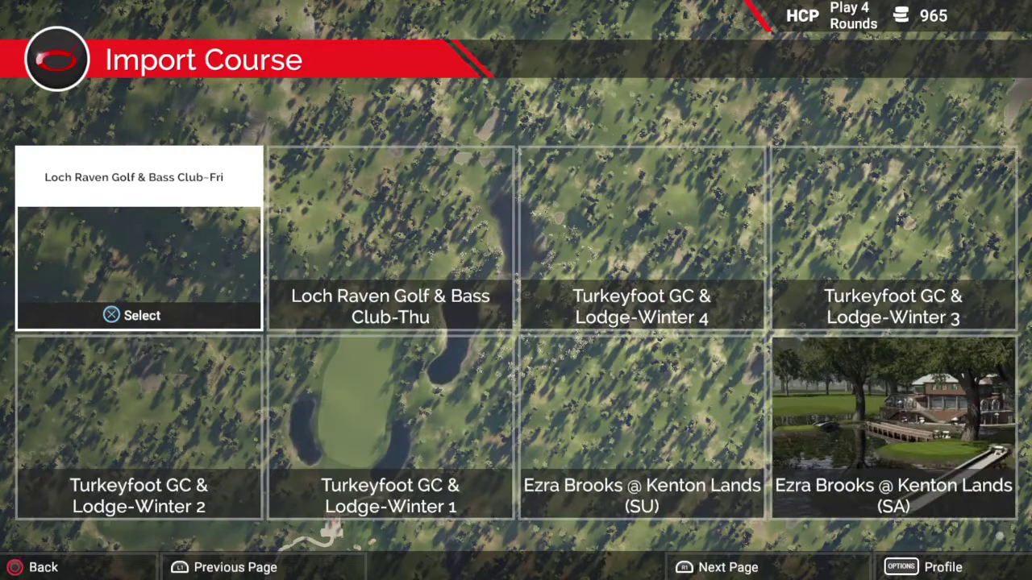
key("Right")
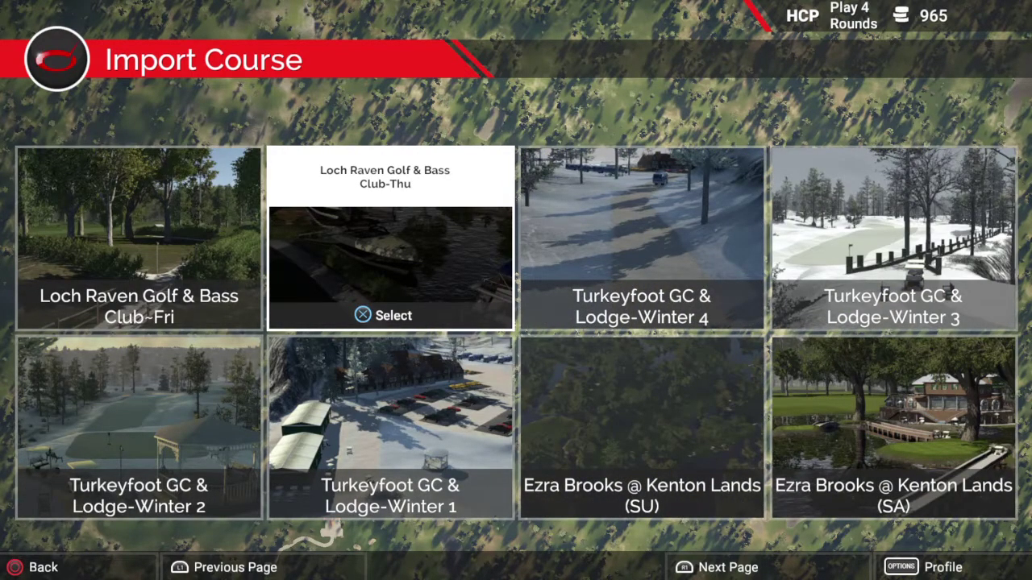
key("Escape")
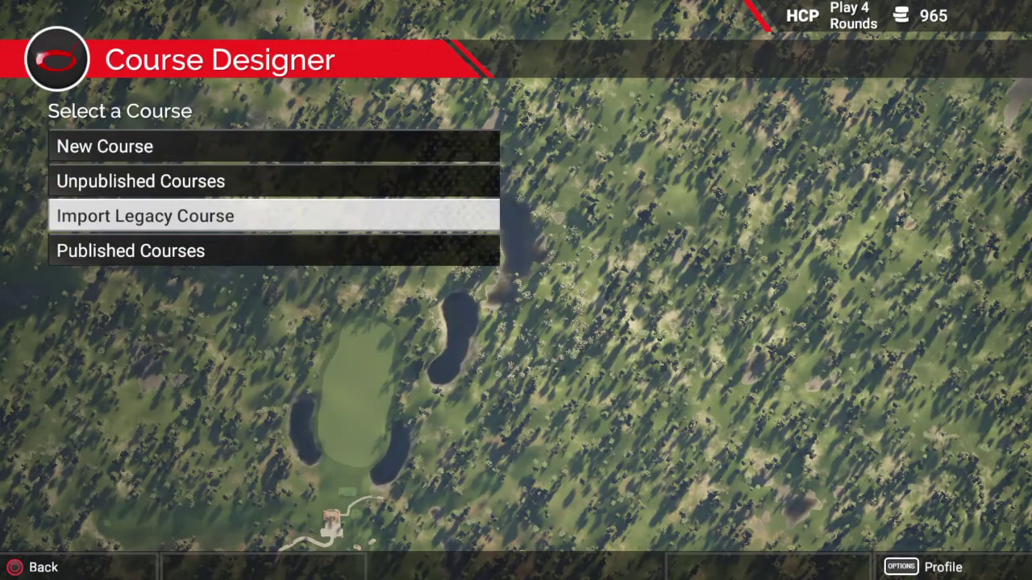
Step: Open the unpublished course Loch Raven Golf & Bass Club-Thu in the course editor
key("Up")
key("Return")
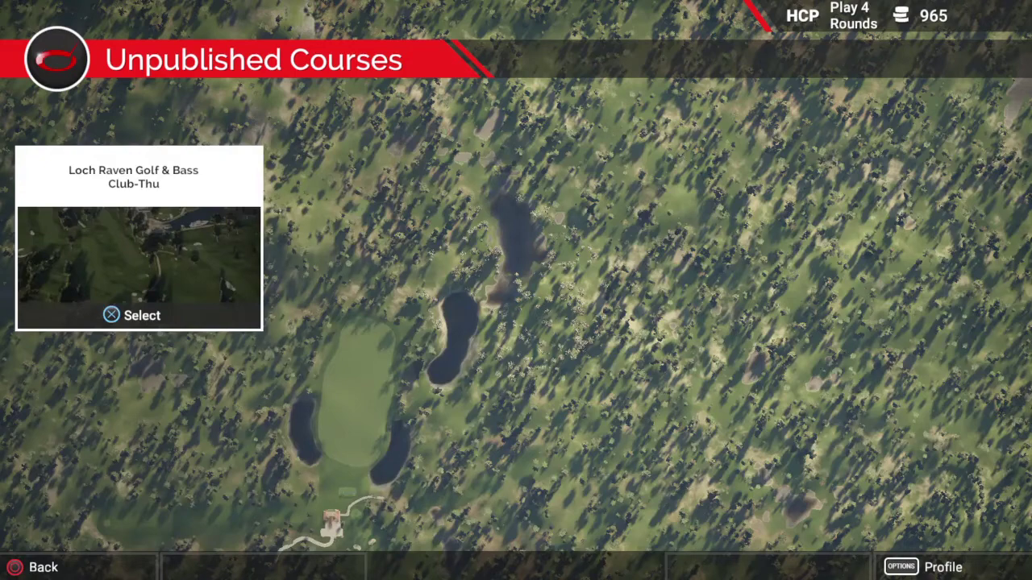
key("Return")
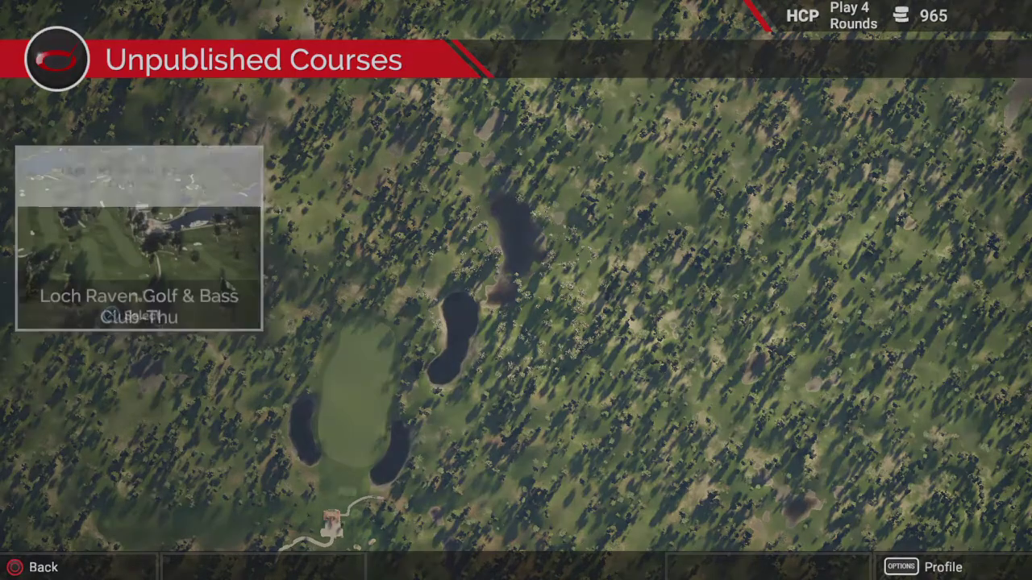
key("Down")
key("Up")
key("Return")
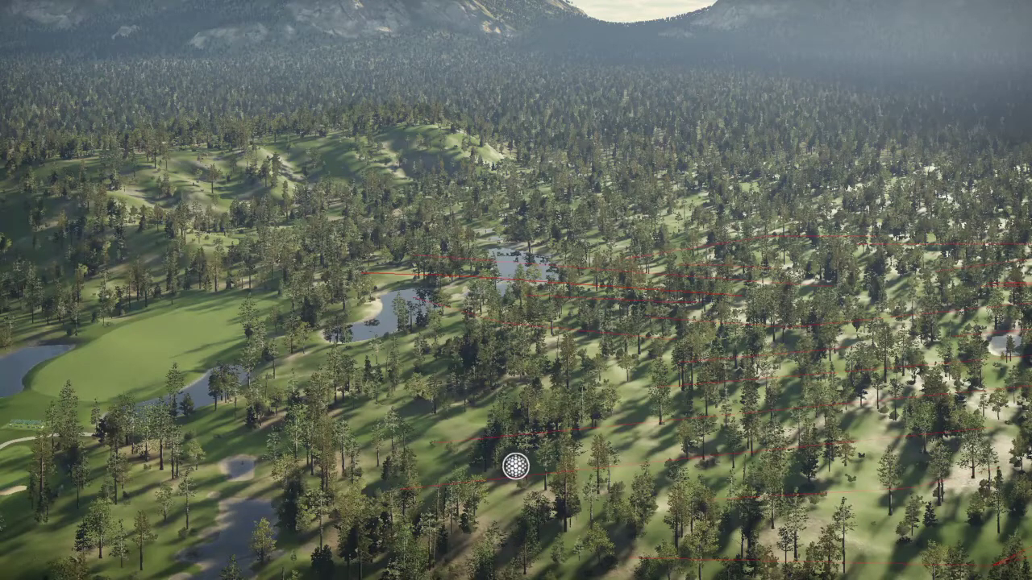
Step: Survey the course layout from above, passing holes 13, 5, 16 and 18 and ending at hole 1
key("Escape")
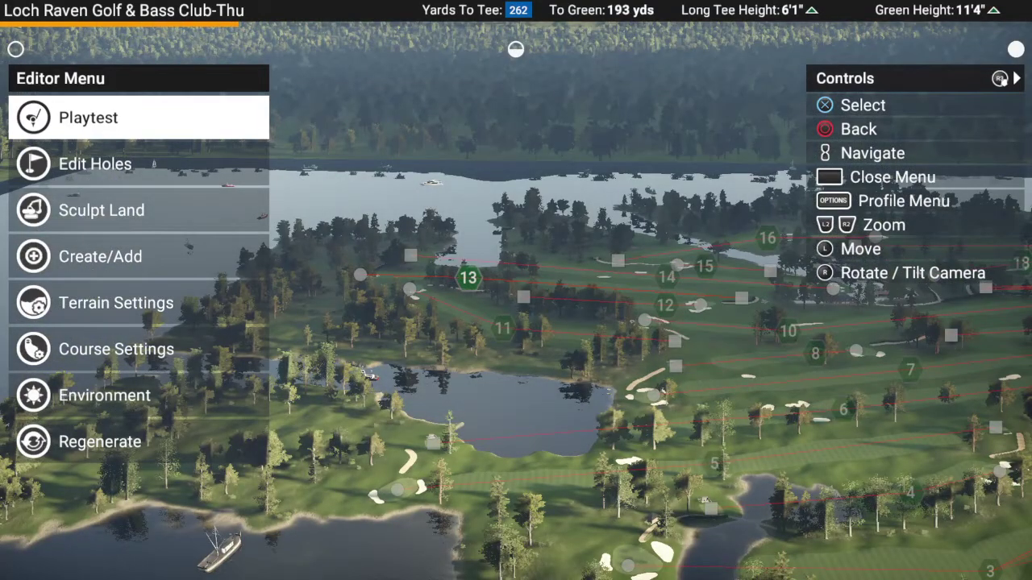
key("Down")
key("Return")
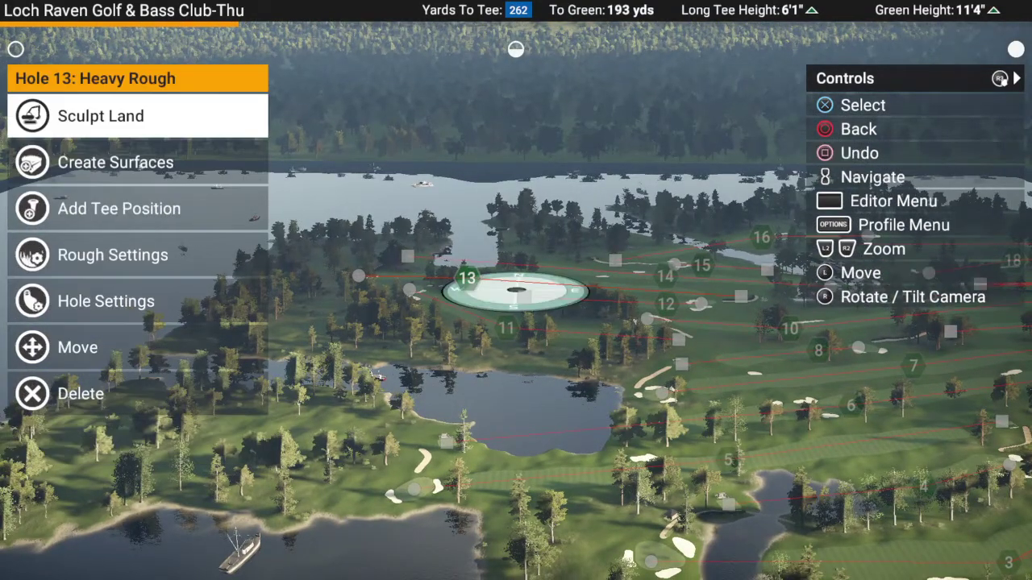
key("Right")
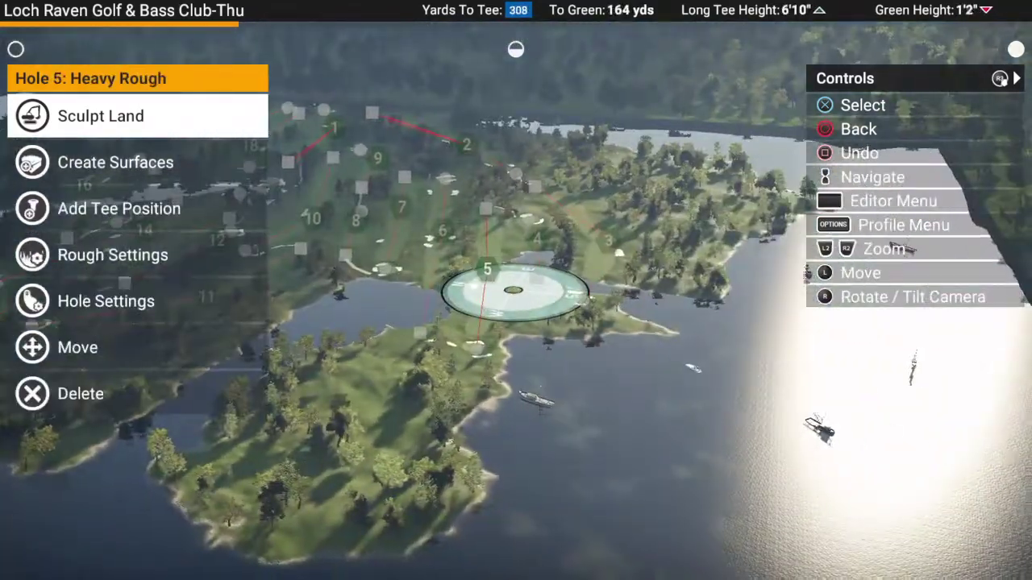
key("Left")
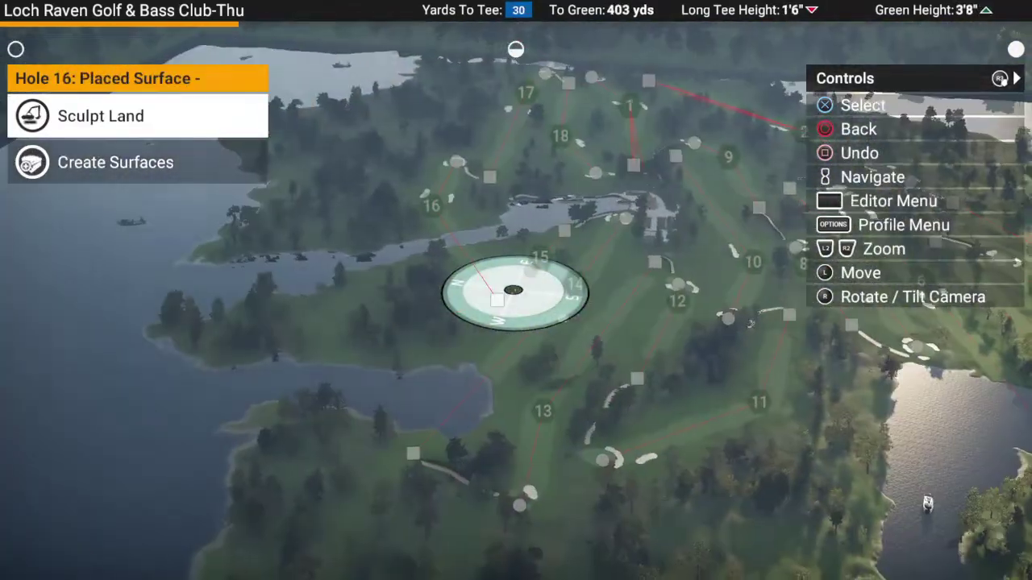
key("Right")
key("Up")
scroll(514, 291, "up", 5)
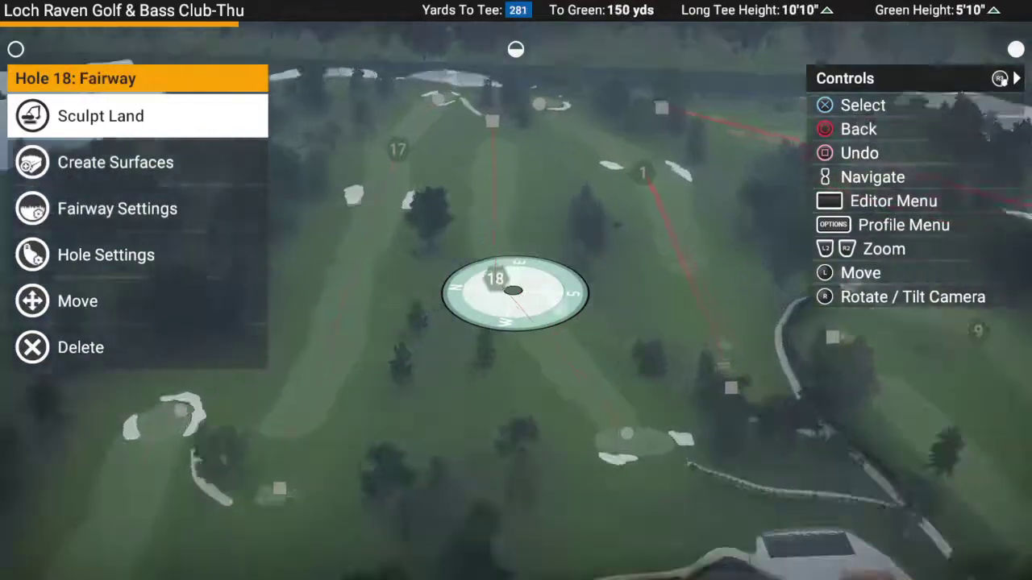
key("Right")
scroll(514, 294, "up", 5)
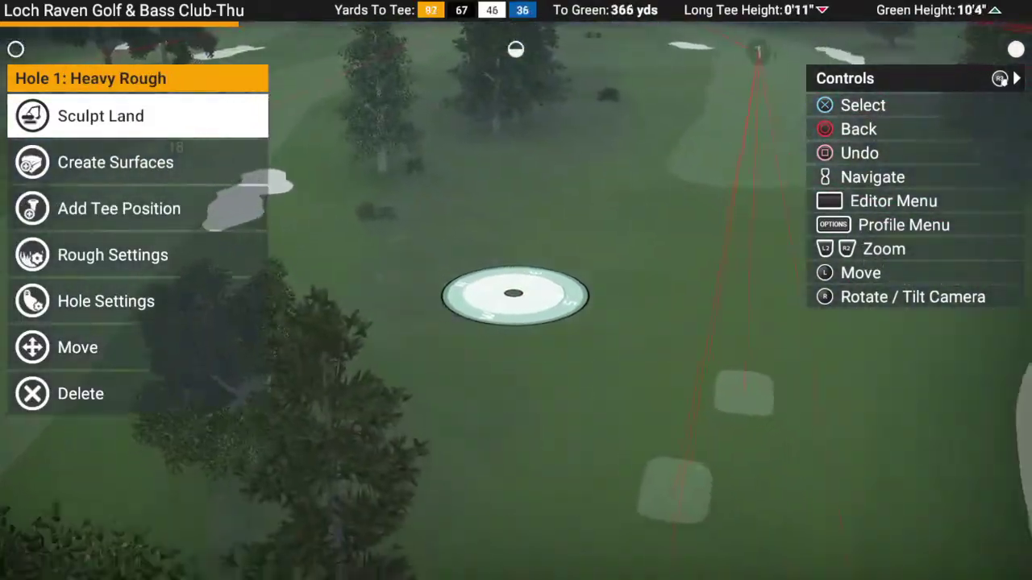
Step: Examine the tee boxes of hole 1 and the ground in front of them
key("Down")
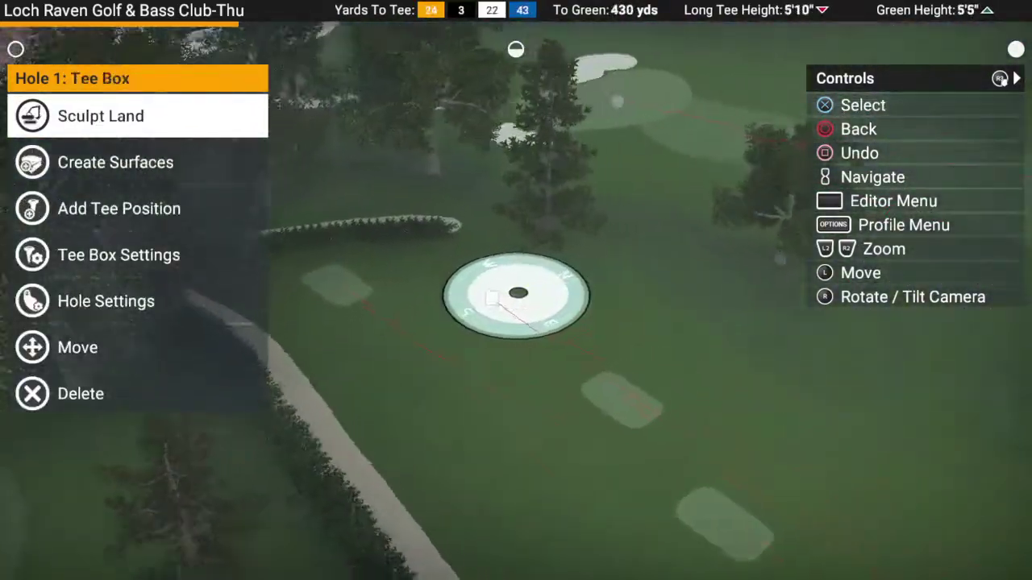
key("Left")
key("Right")
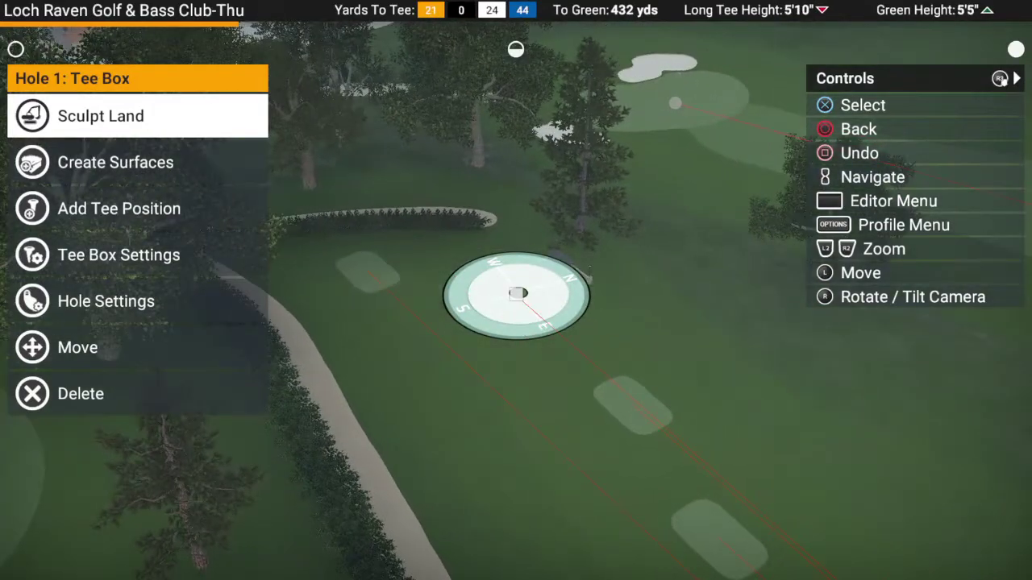
key("Down")
key("Down")
scroll(518, 292, "down", 5)
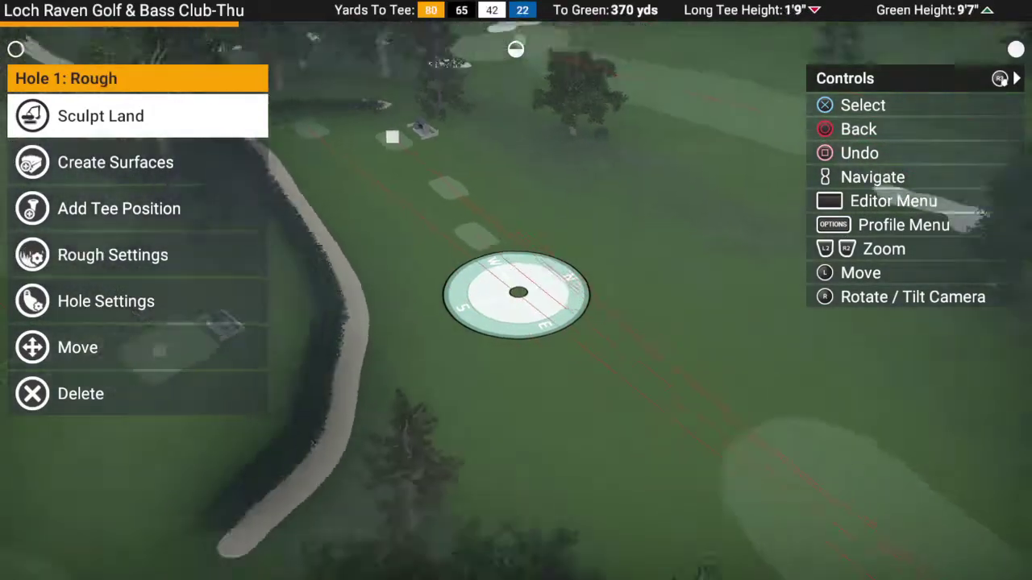
Step: Follow hole 1 along its fairway and inspect the green, the pin positions and the rough short of it
key("Right")
key("Up")
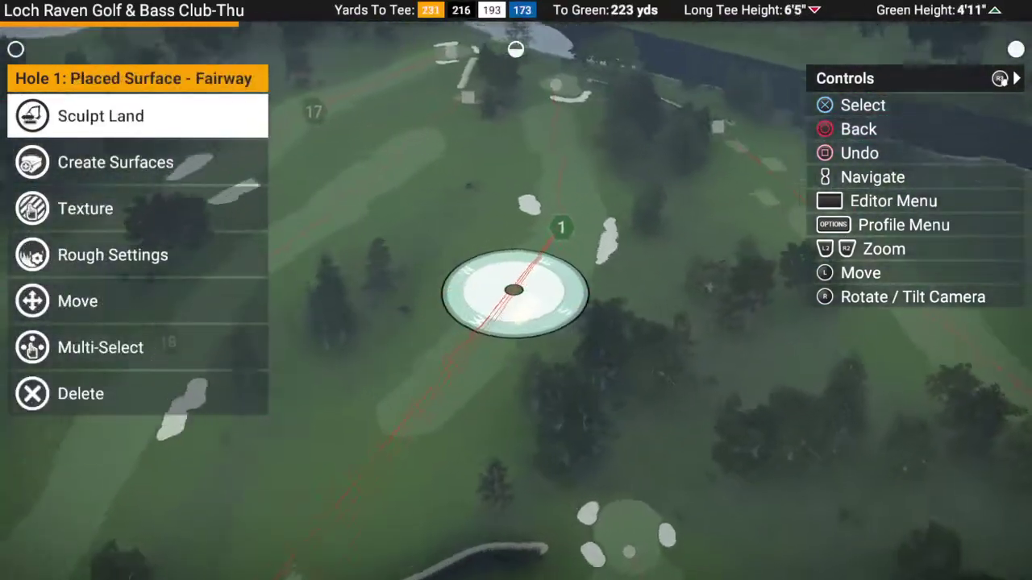
key("Right")
scroll(514, 292, "up", 5)
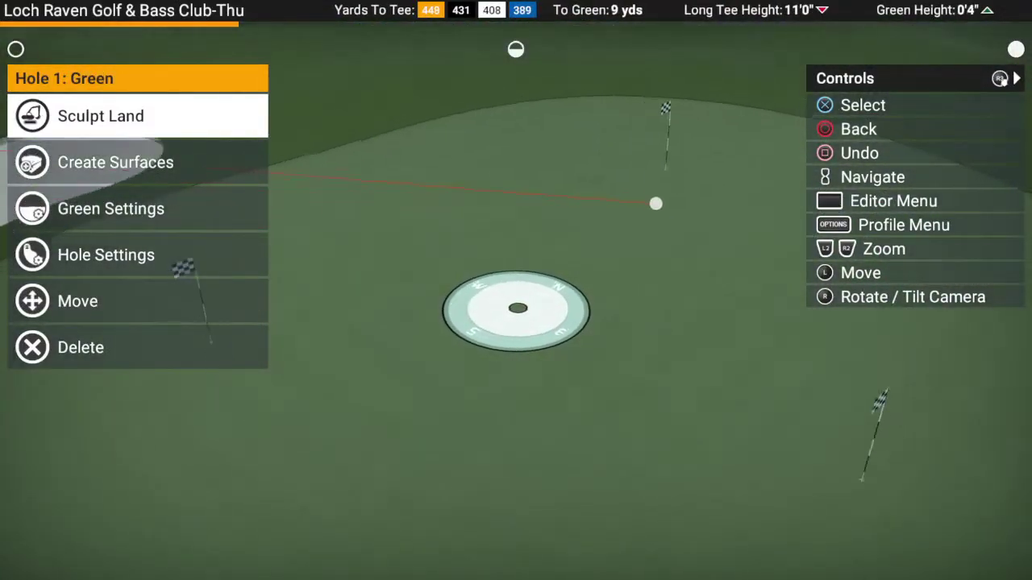
key("Up")
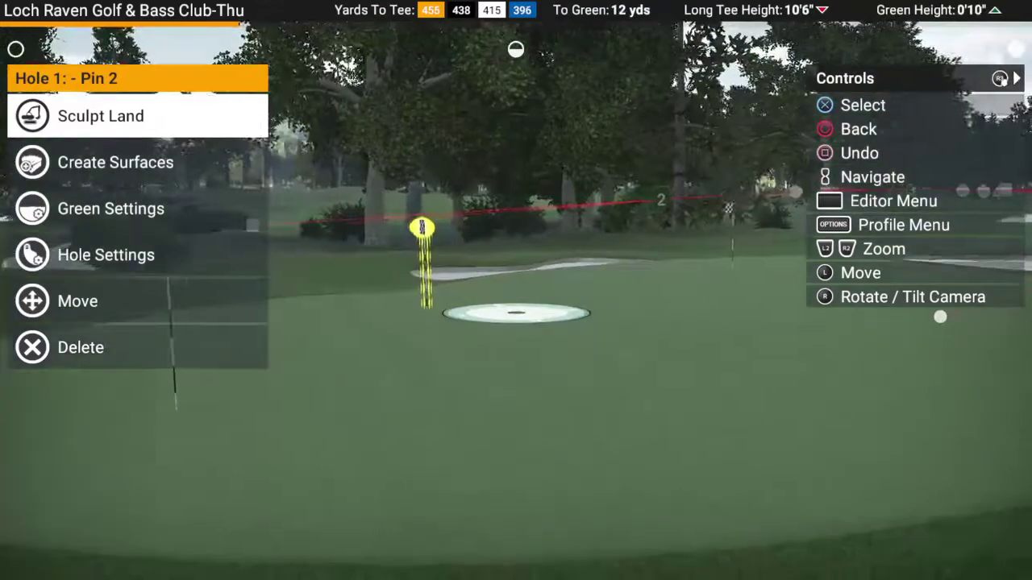
key("Down")
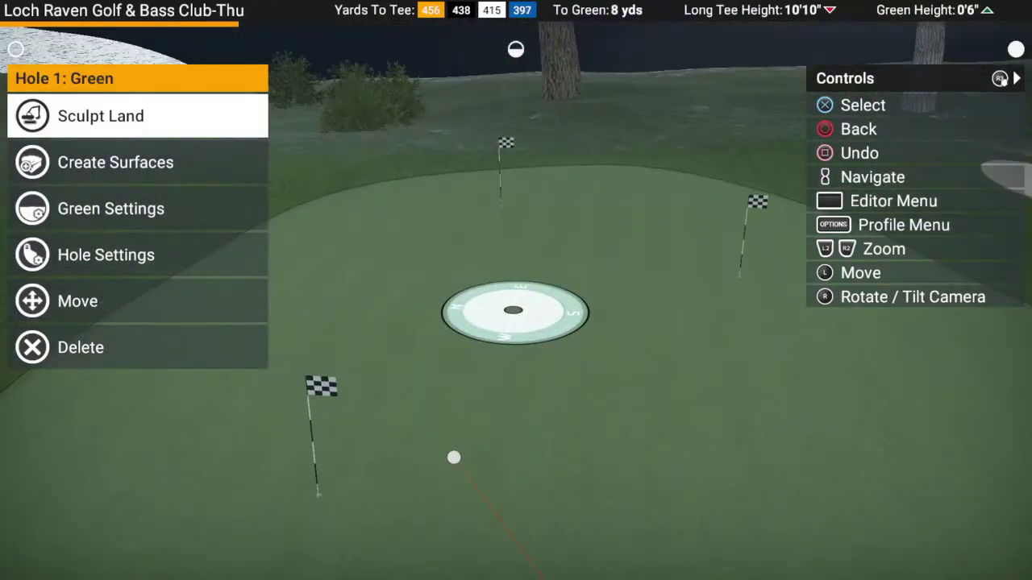
key("Left")
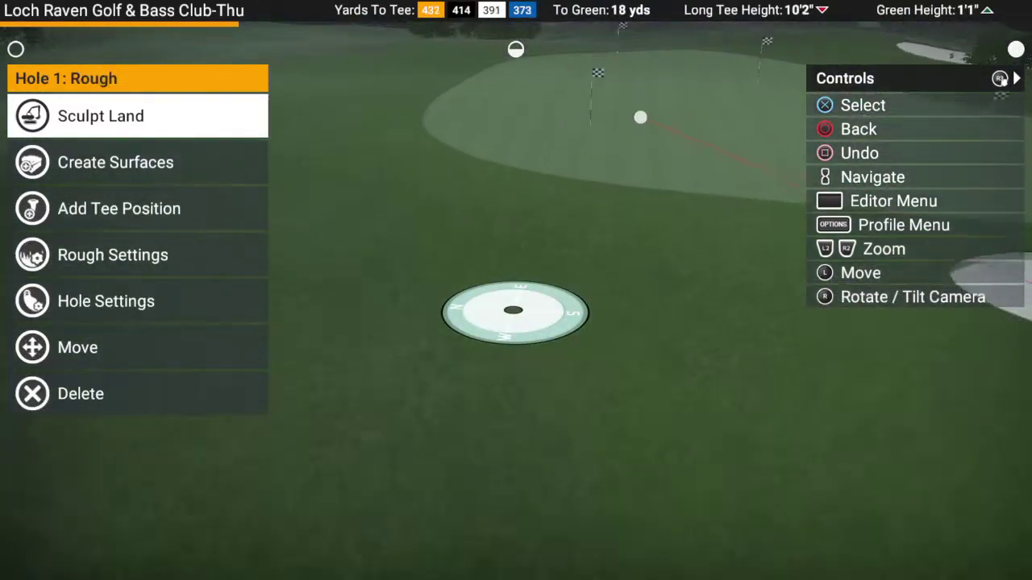
key("Down")
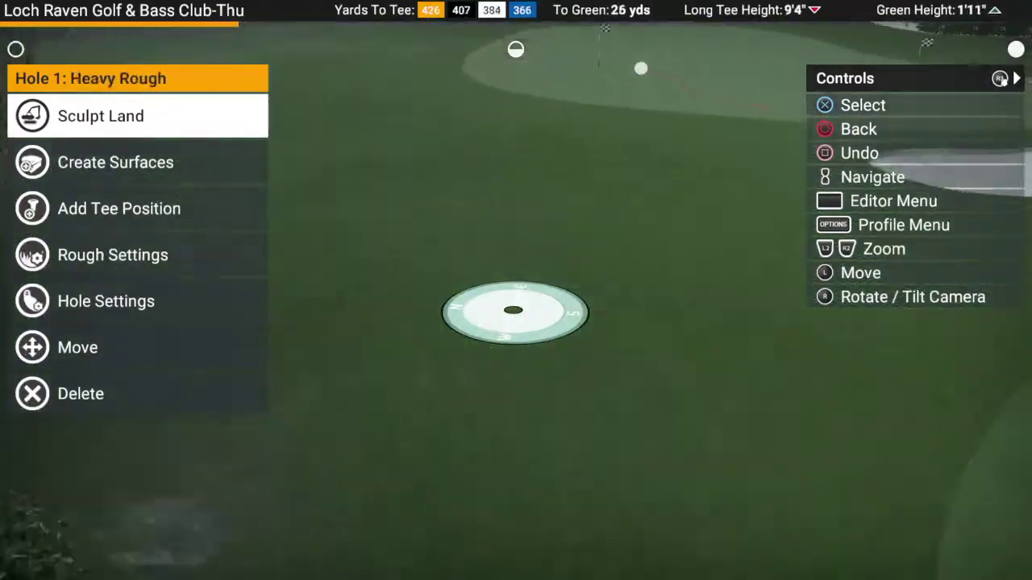
Step: Show the slope grid on hole 1's green and examine the contours around pin 2
key("Right")
key("Up")
key("Up")
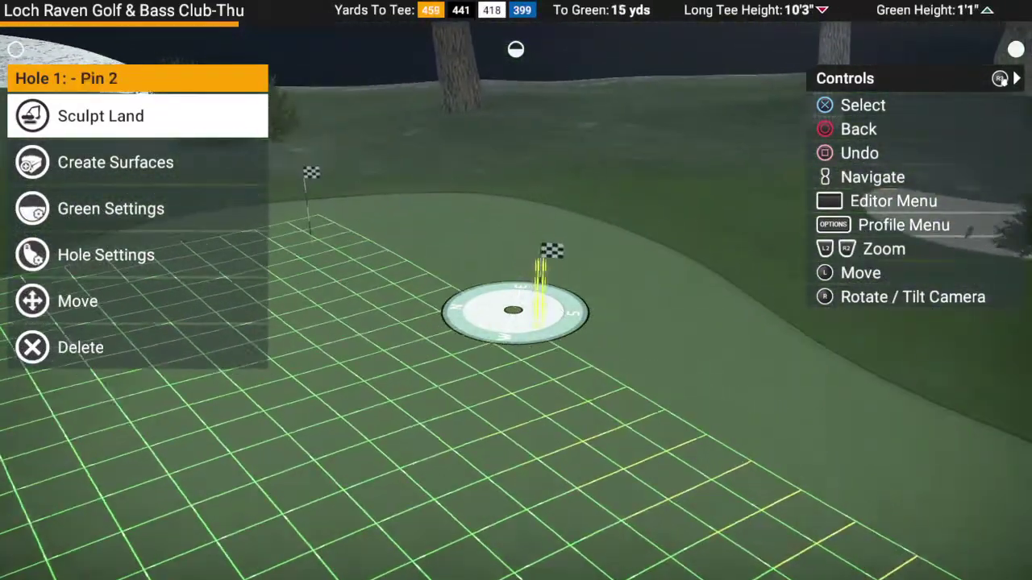
key("Left")
key("Right")
key("Down")
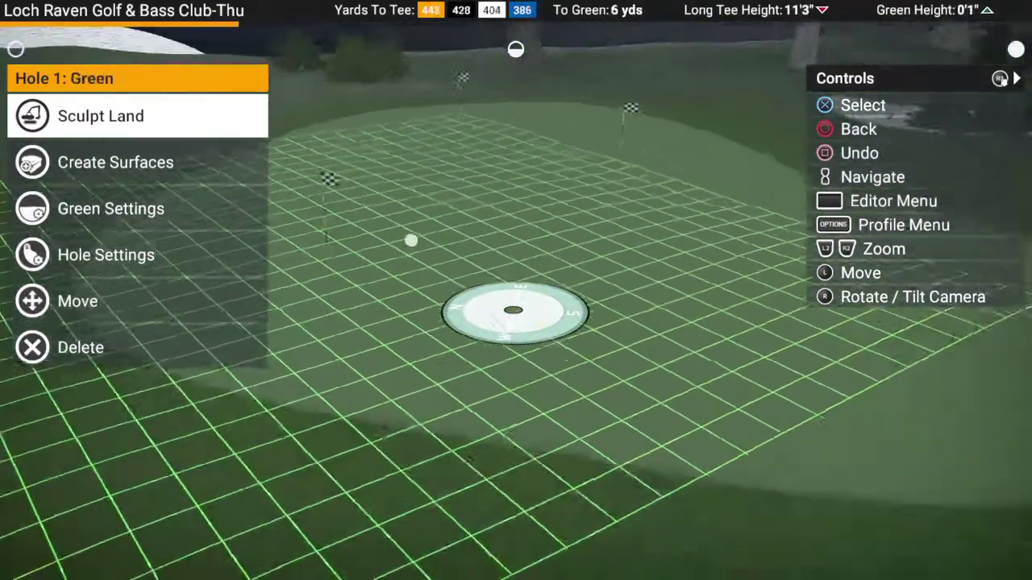
Step: Examine hole 1's green around pin 4 and the rough short of the green
key("Up")
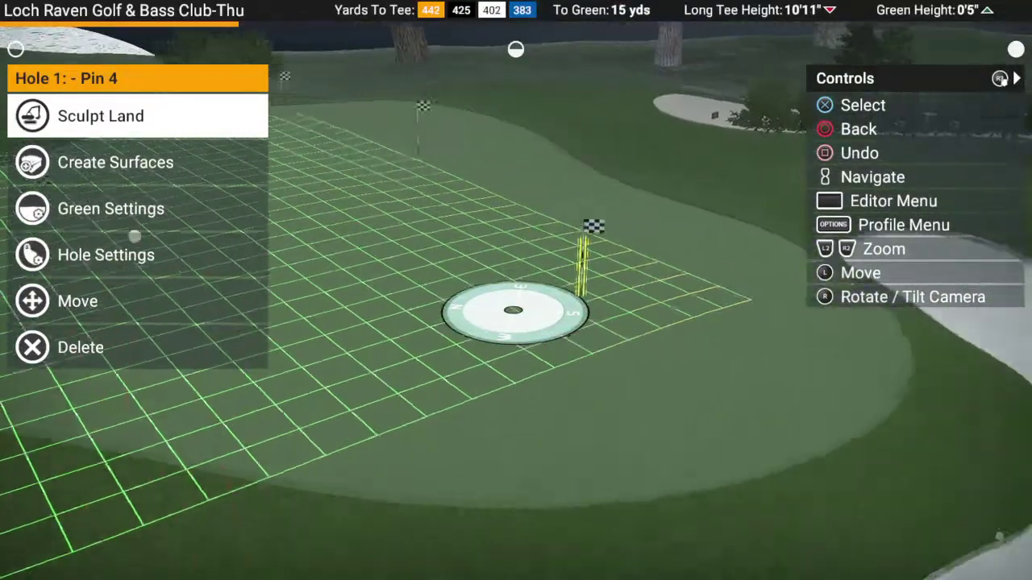
key("Left")
key("Up")
key("Up")
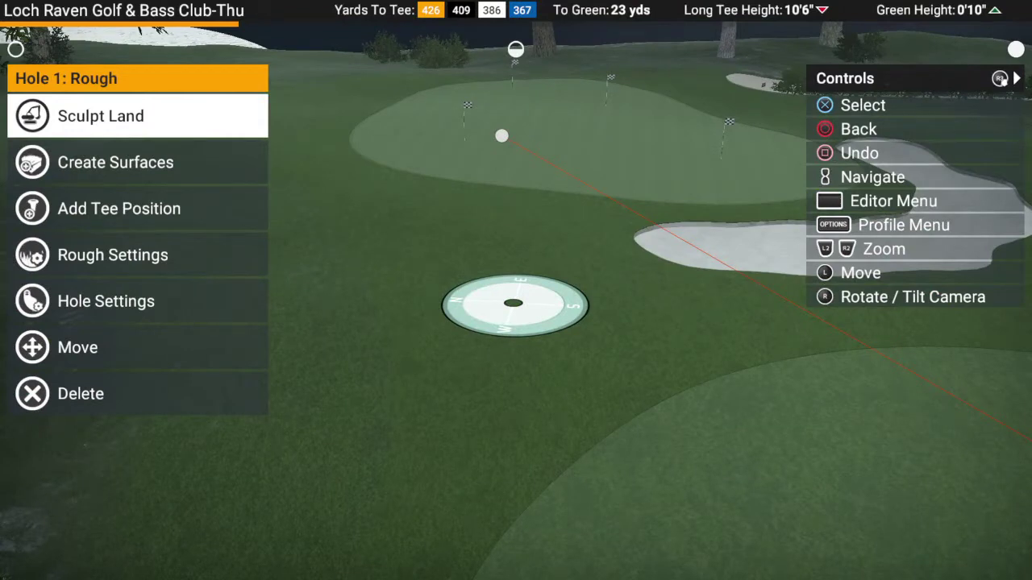
key("Tab")
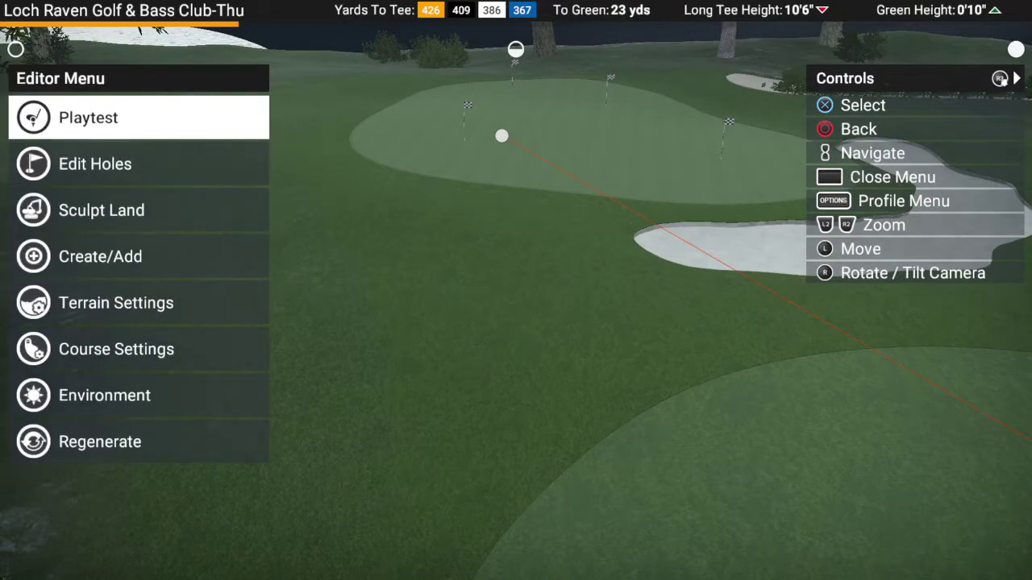
key("Escape")
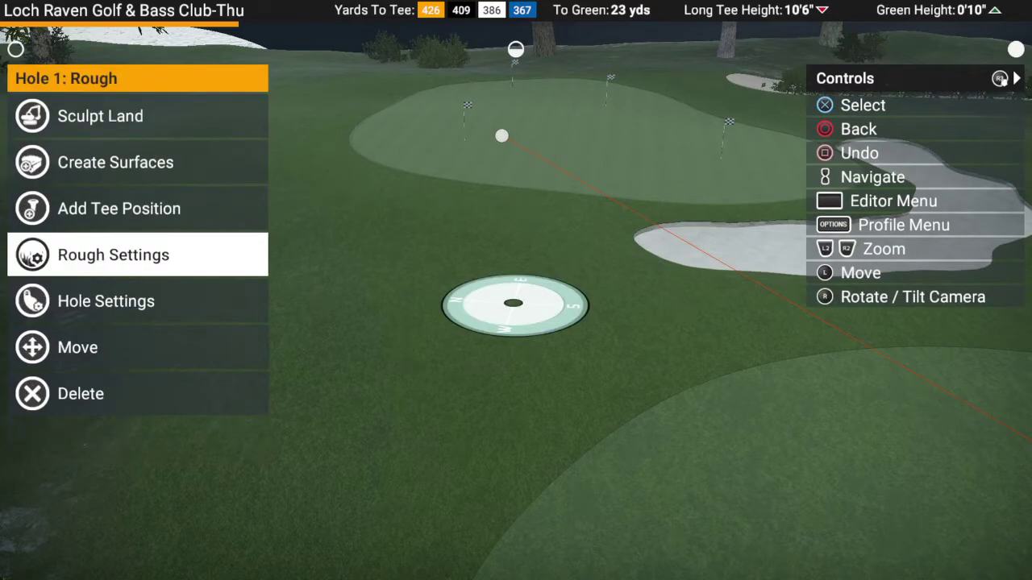
key("Down")
key("Up")
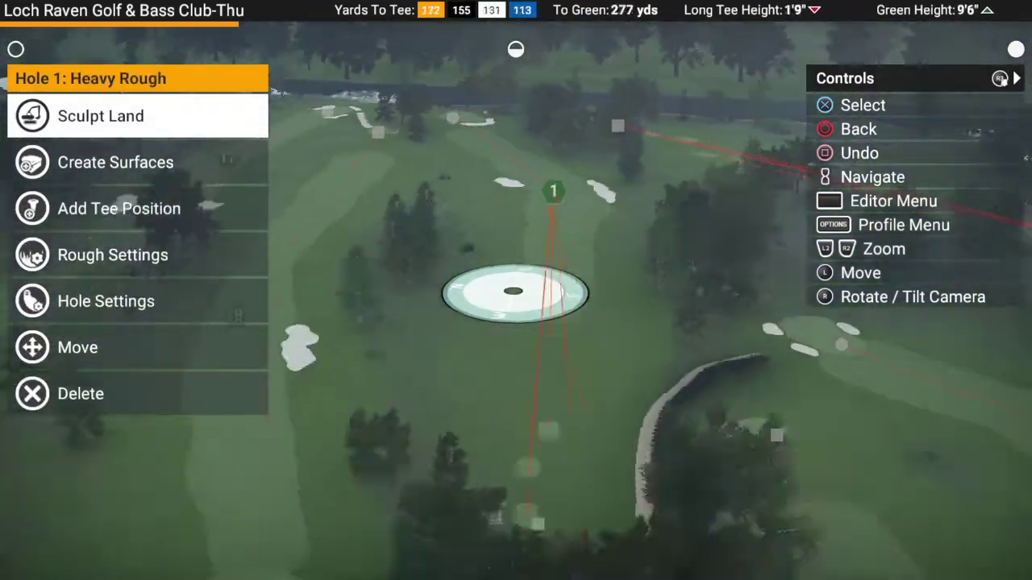
Step: Survey hole 1 from above, following it back to its tee boxes beside the path
key("Up")
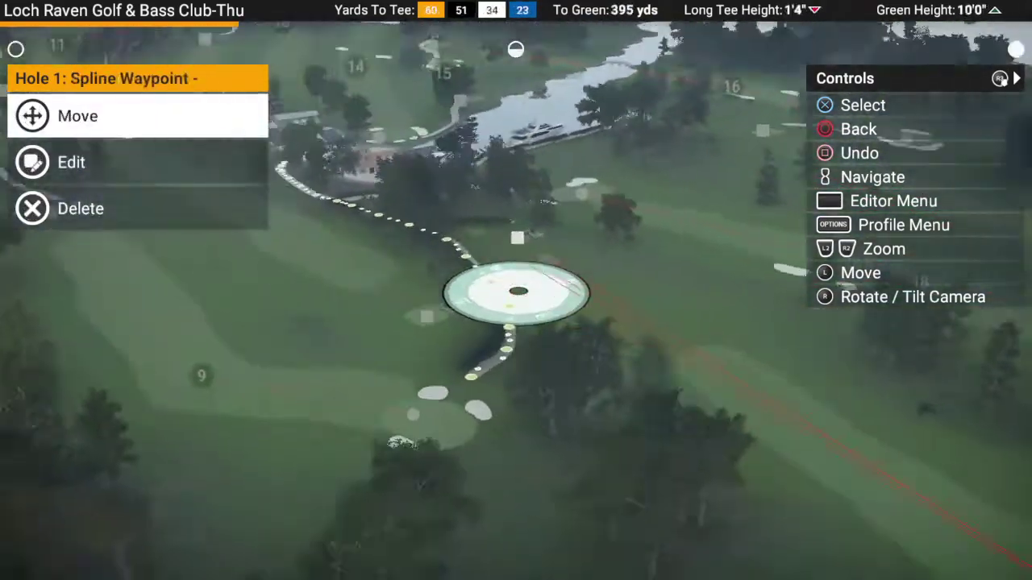
key("Right")
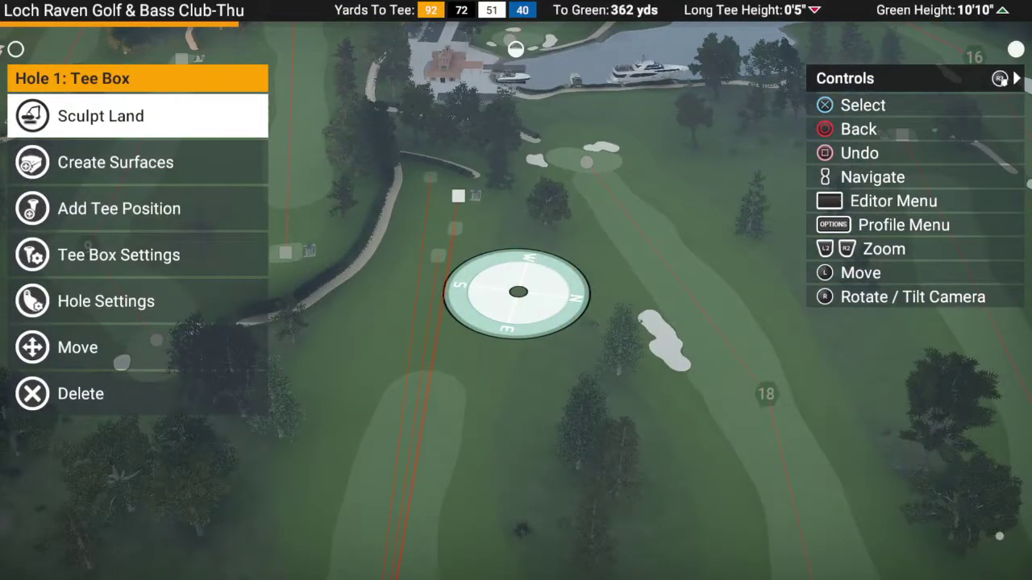
key("Left")
key("Down")
key("Down")
key("Down")
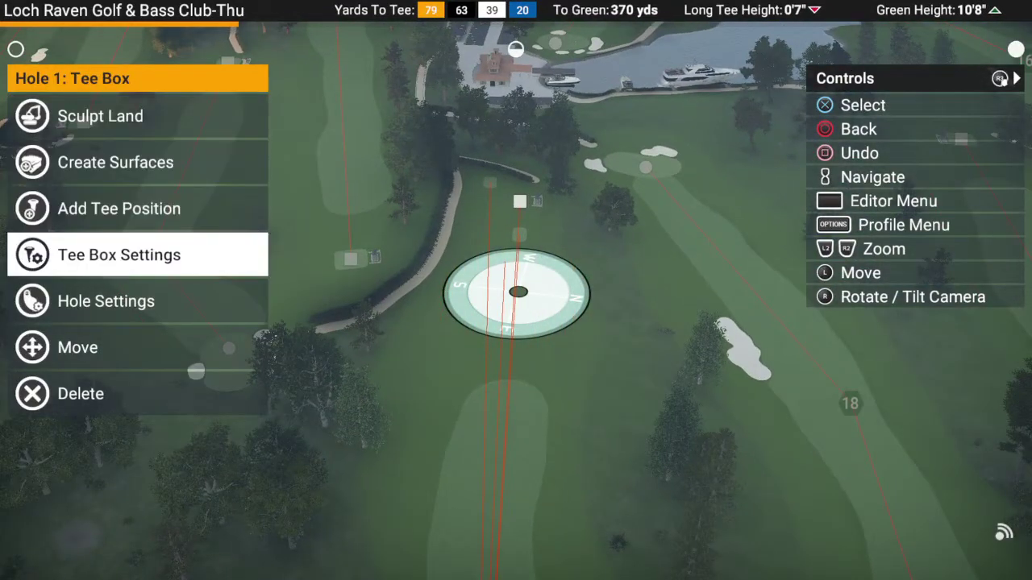
key("Tab")
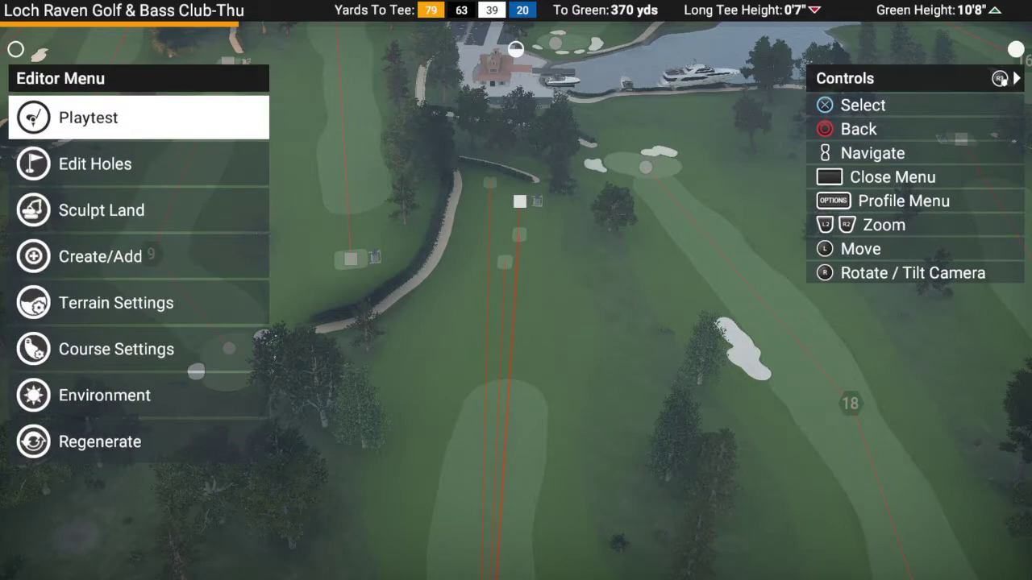
key("Down")
key("Down")
key("Down")
key("Down")
key("Up")
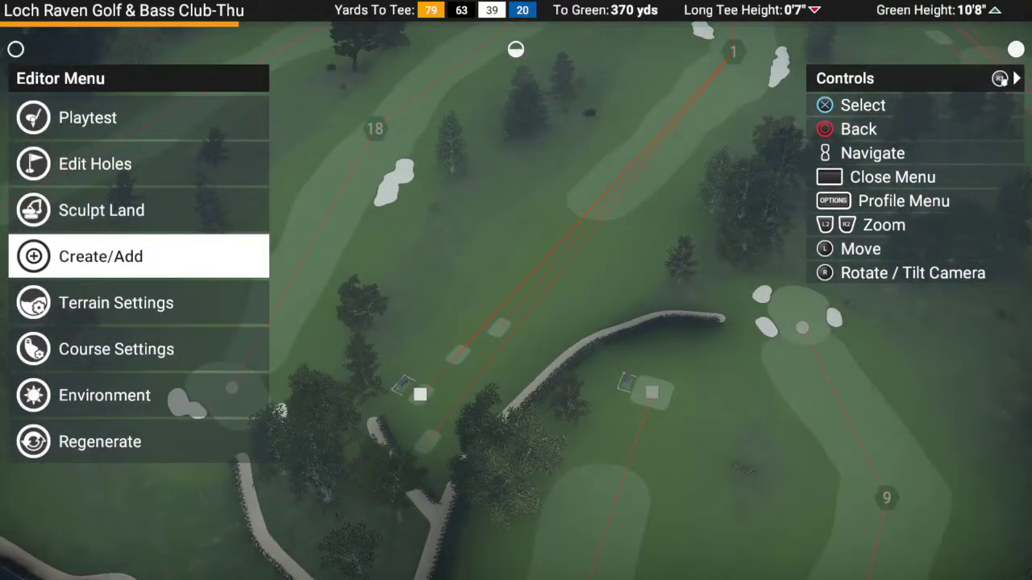
key("Up")
key("Escape")
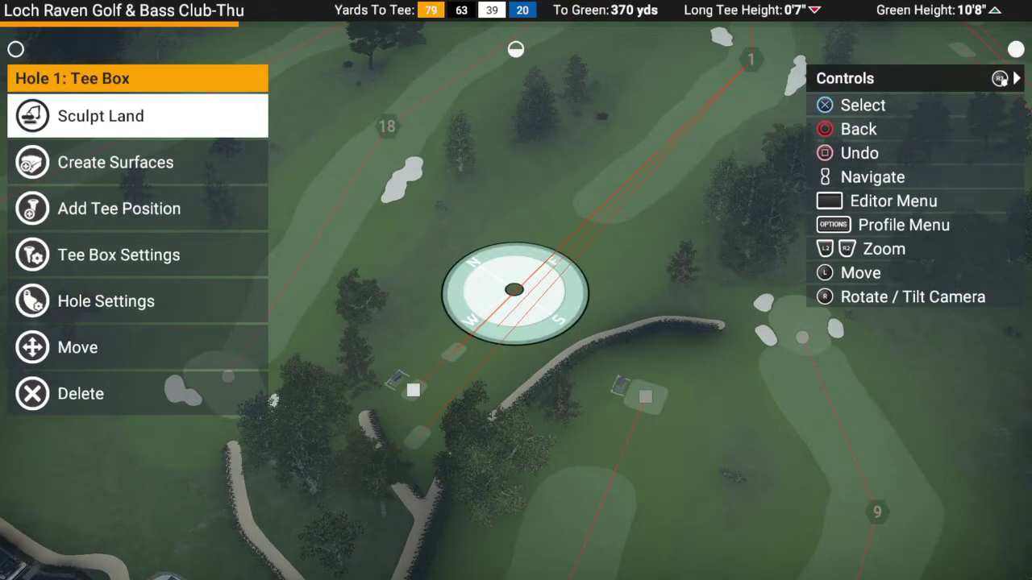
Step: Inspect hole 1's green from above and the heavy rough beyond it
key("Up")
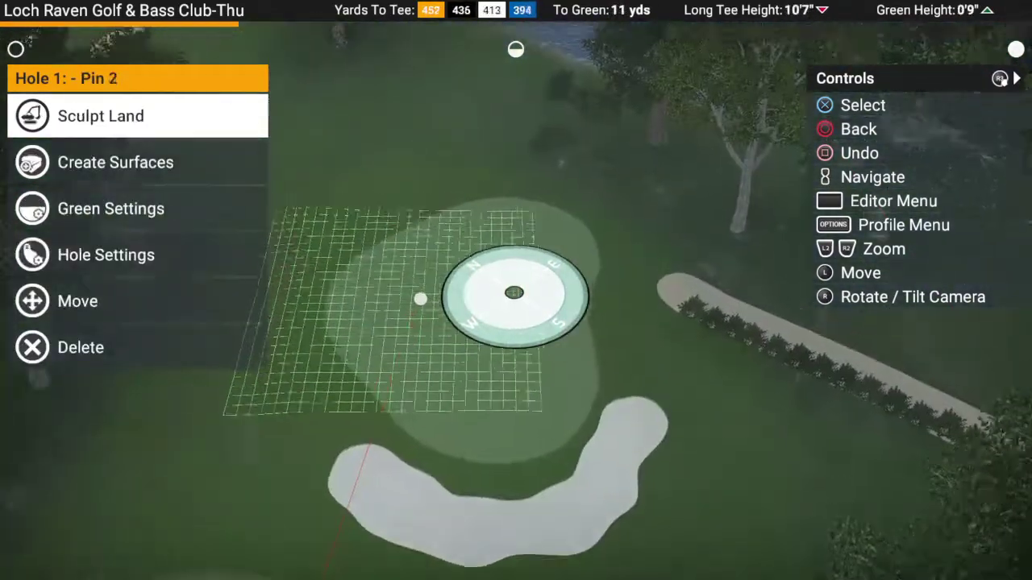
key("Up")
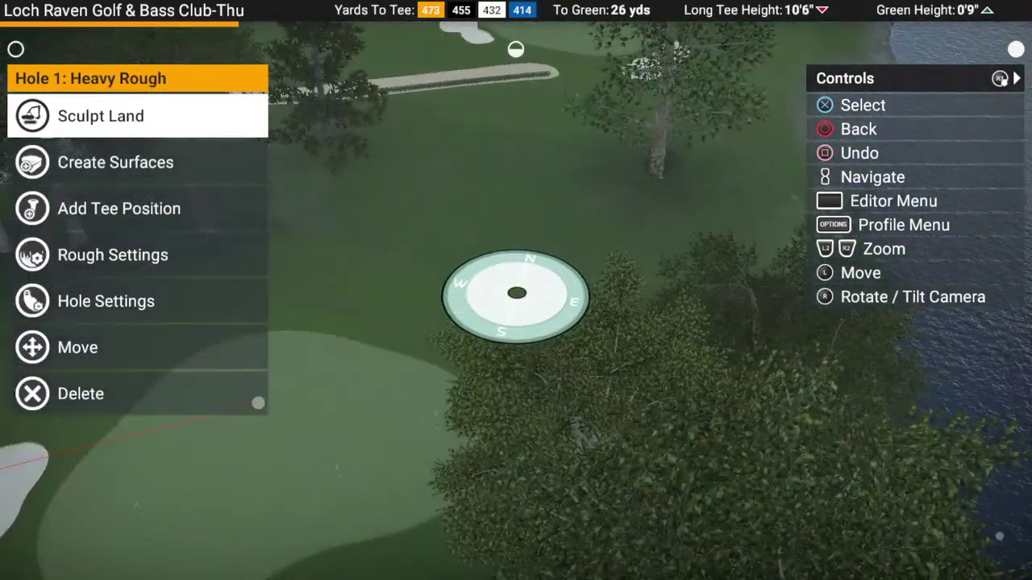
key("Down")
key("Down")
Step: Browse the Global Objects categories available for placing objects on the course
key("Tab")
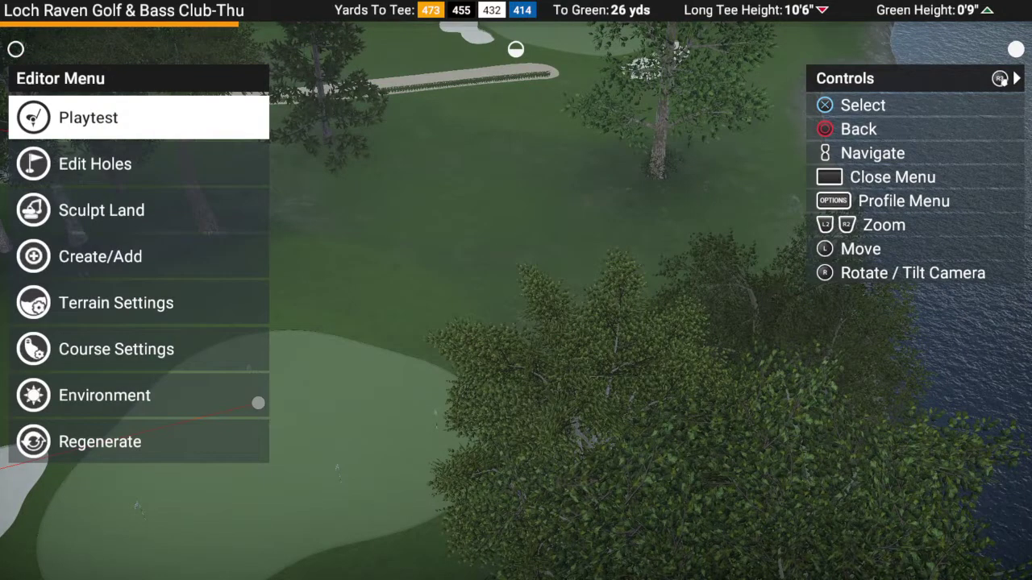
key("Down")
key("Down")
key("Down")
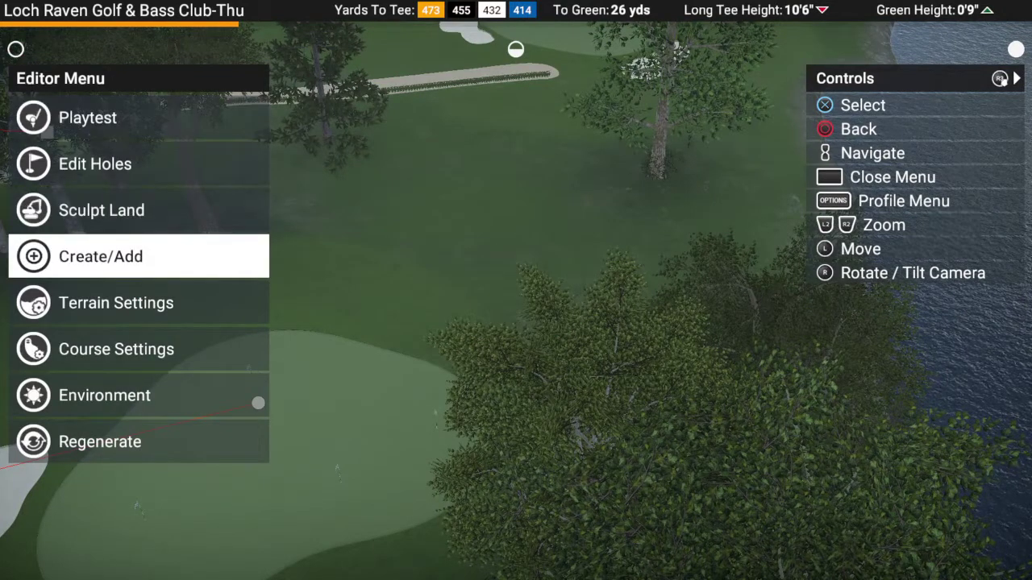
key("Return")
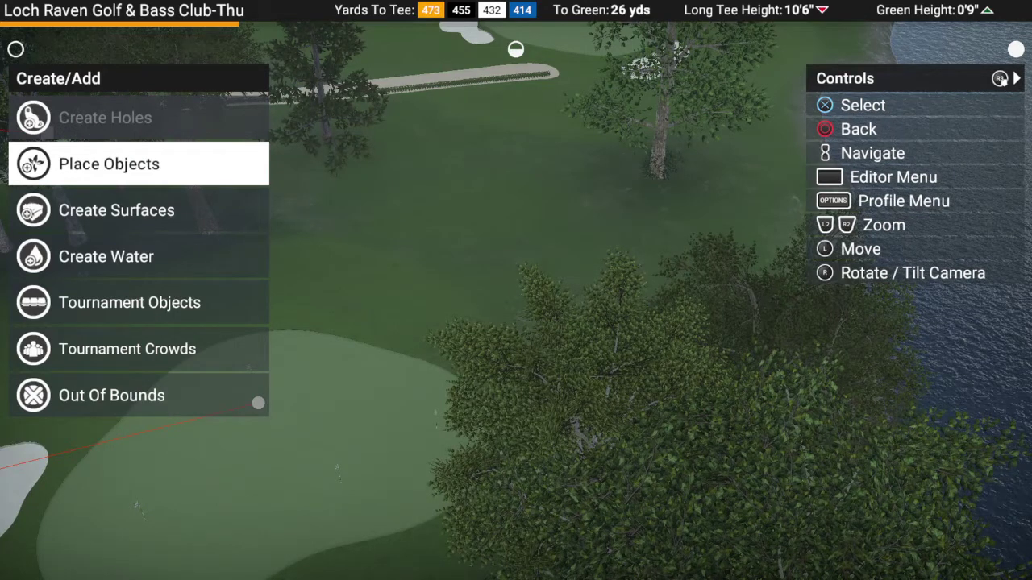
key("Return")
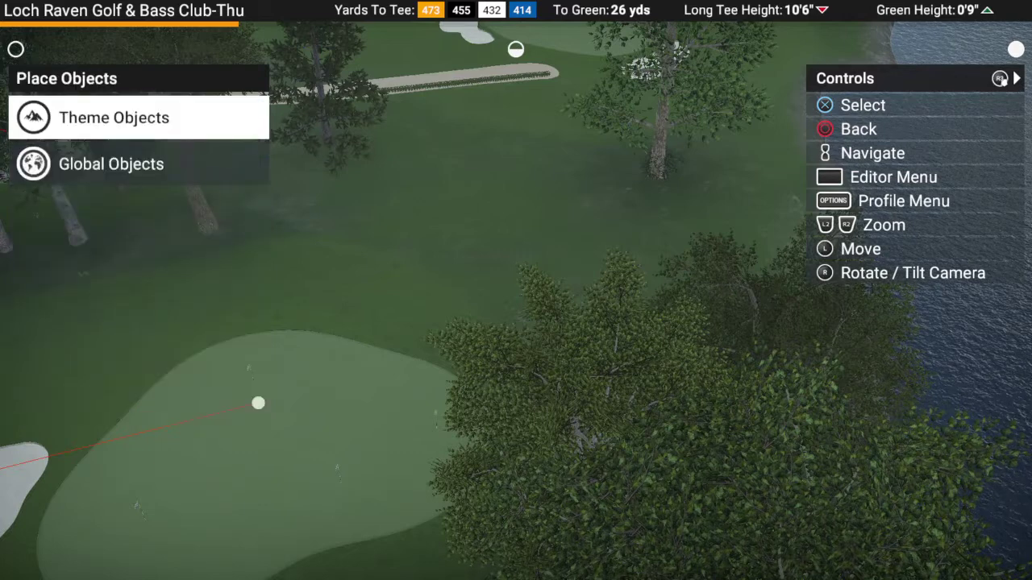
key("Down")
key("Return")
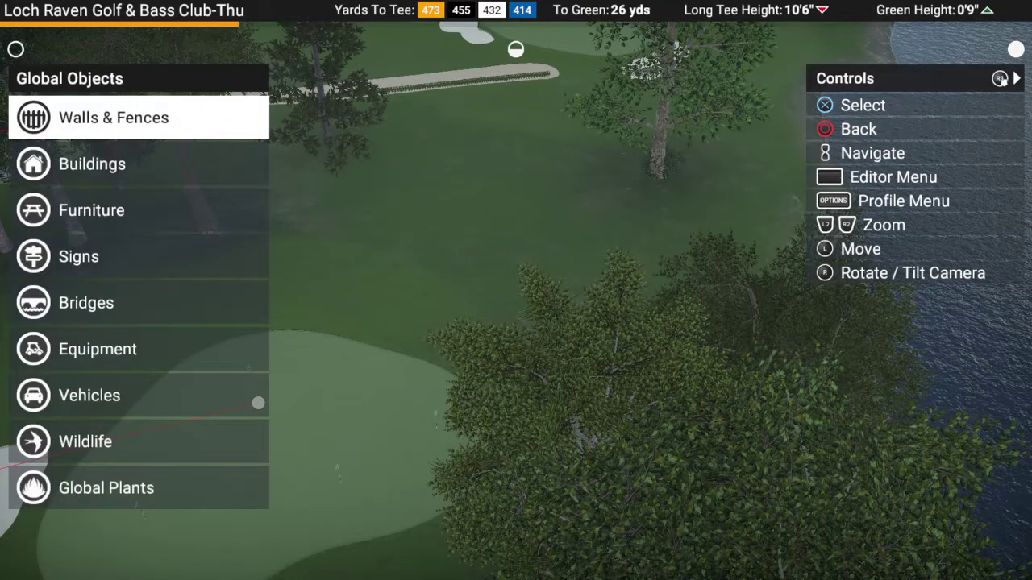
key("Up")
key("Down")
key("Escape")
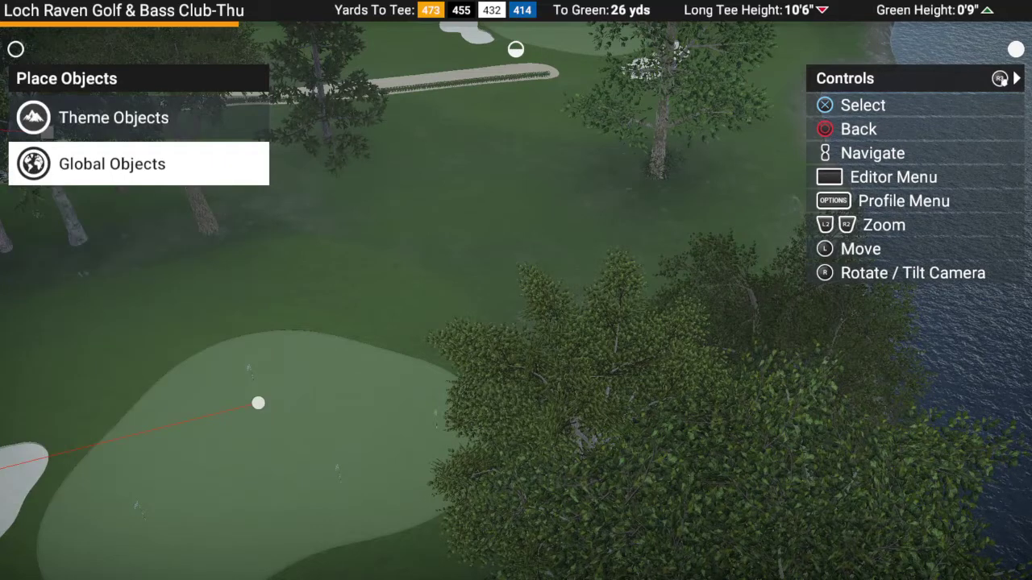
key("Escape")
Step: Turn the display of tournament crowds on
key("Down")
key("Down")
key("Down")
key("Down")
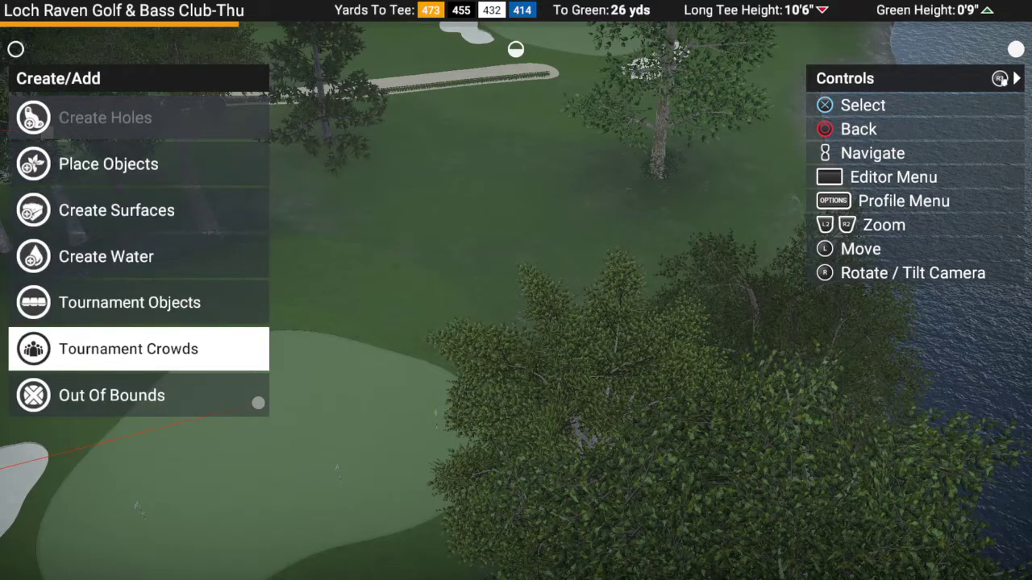
key("Return")
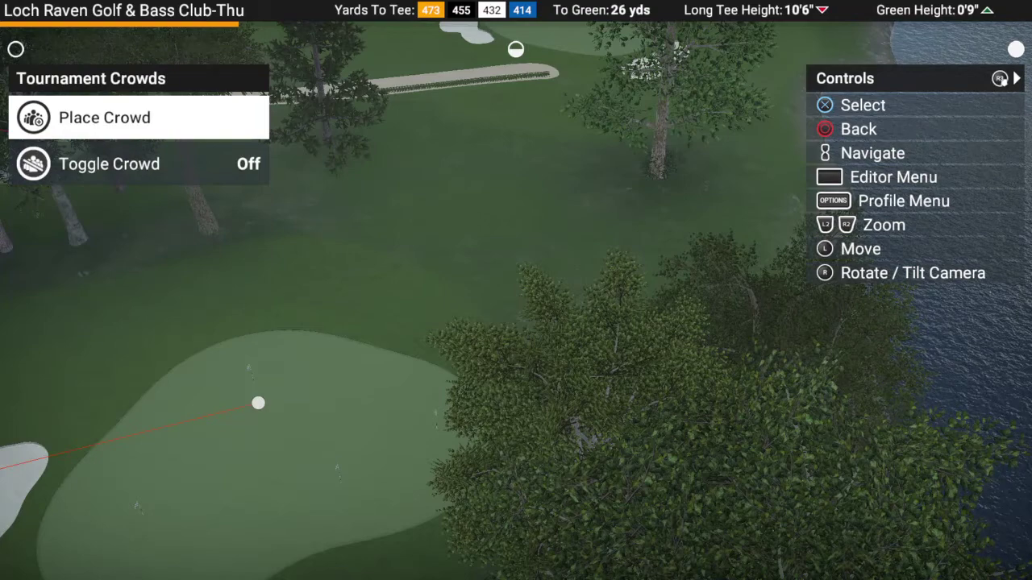
key("Down")
key("Return")
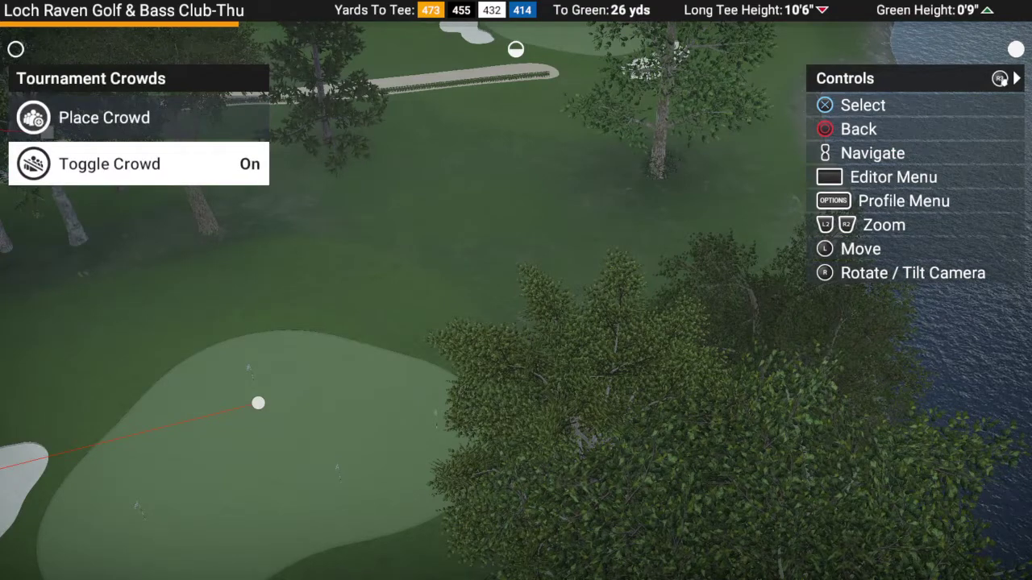
Step: Start placing a crowd near hole 1's green, using the more strongly curved arc-shaped brush
key("Up")
key("Return")
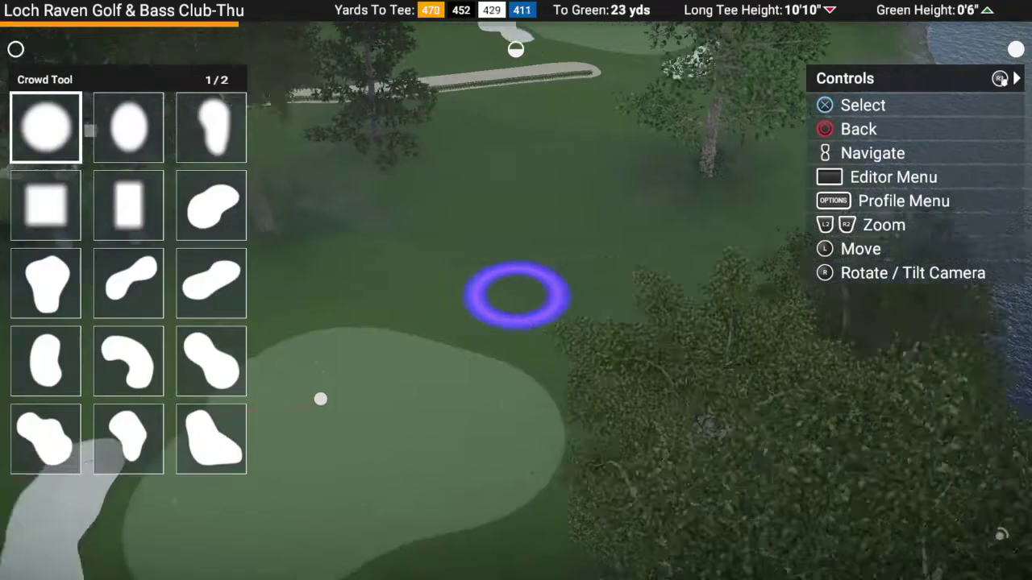
key("Up")
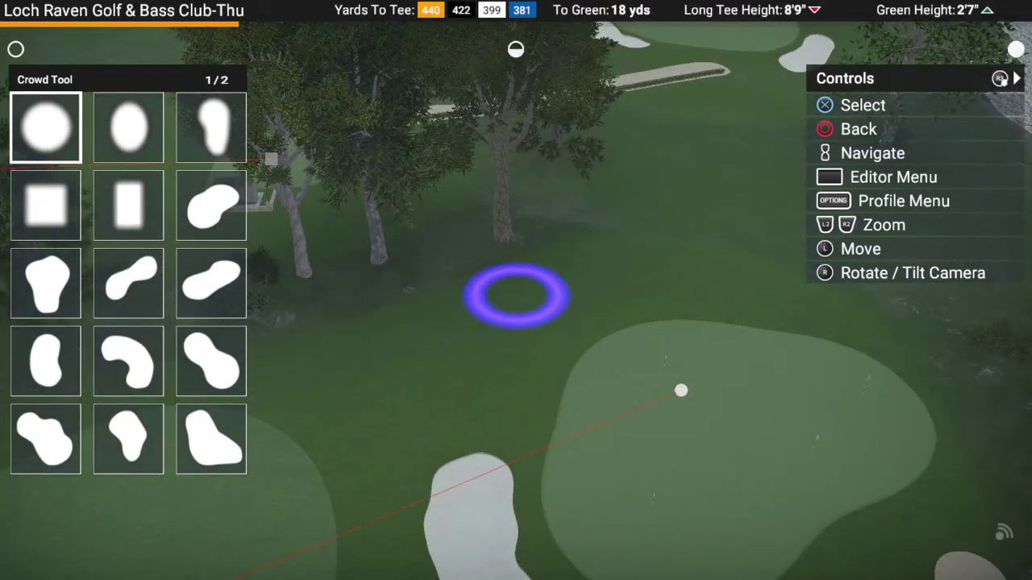
key("Right")
key("Right")
key("Right")
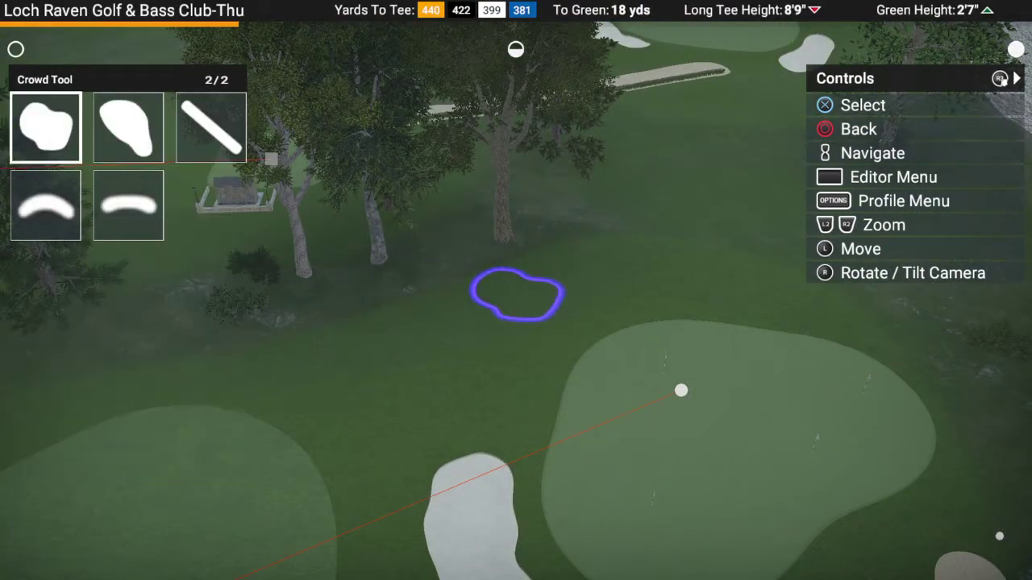
key("Down")
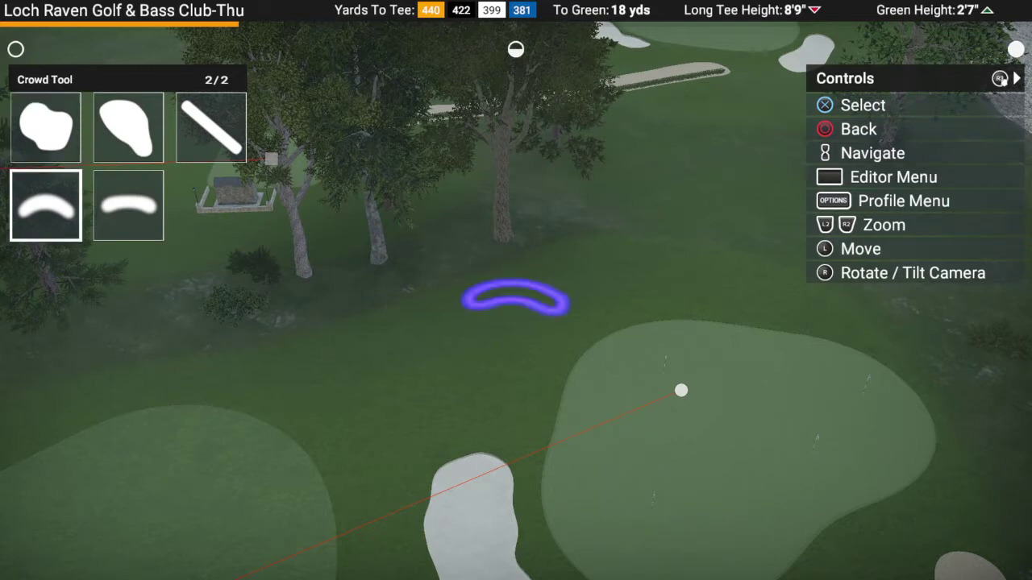
key("Return")
Step: Enlarge and rotate the arc-shaped crowd outline so it curves around the back of hole 1's green
key("Up")
key("Left")
key("Right")
key("Up")
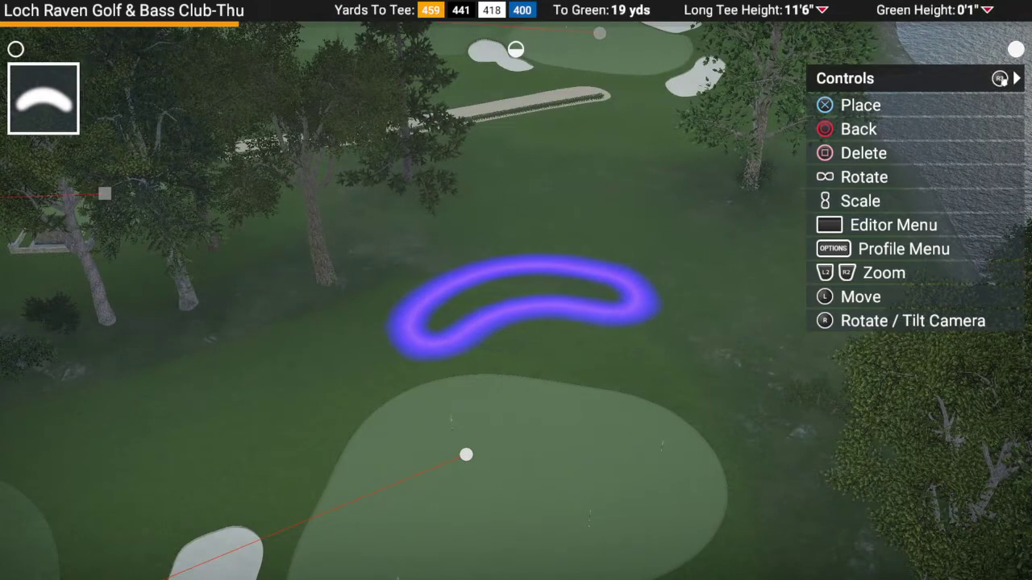
key("Right")
key("Right")
key("Up")
key("Up")
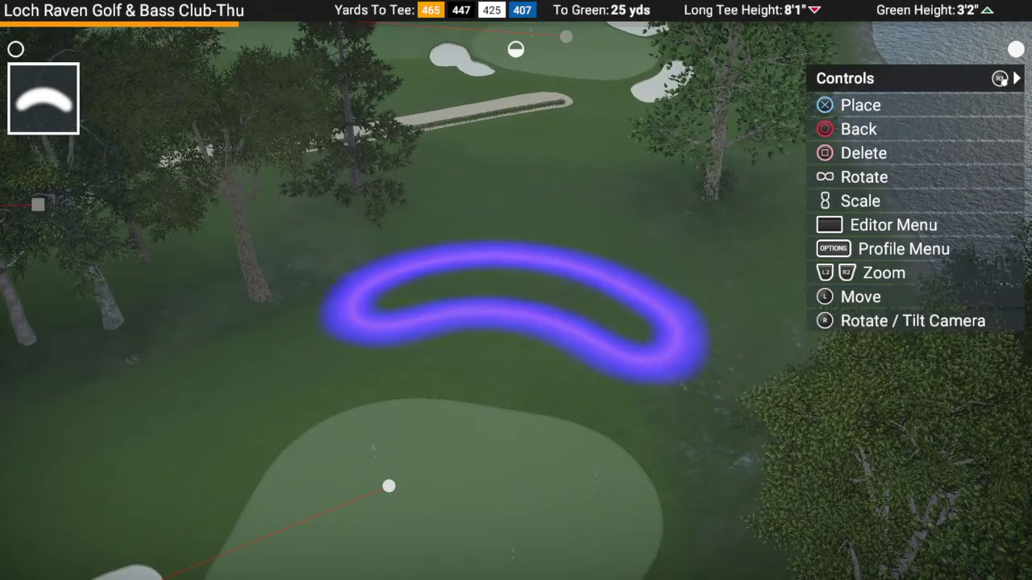
key("Up")
key("Up")
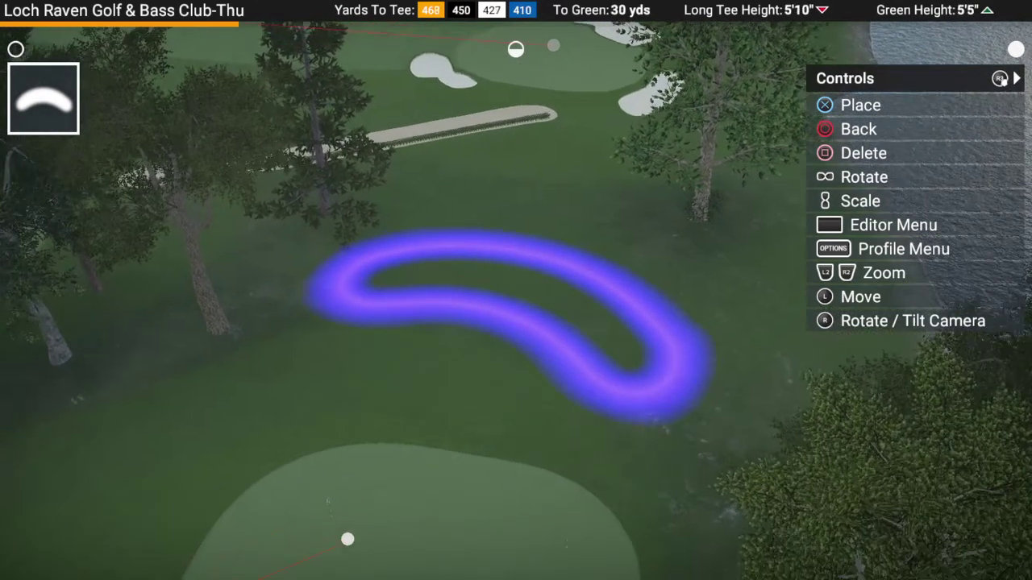
key("Up")
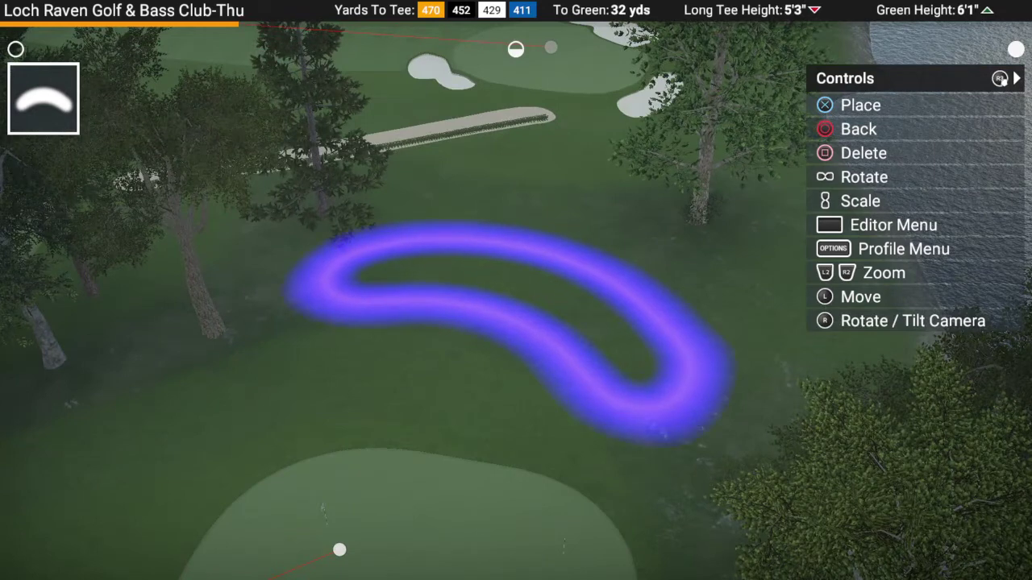
key("Up")
key("Right")
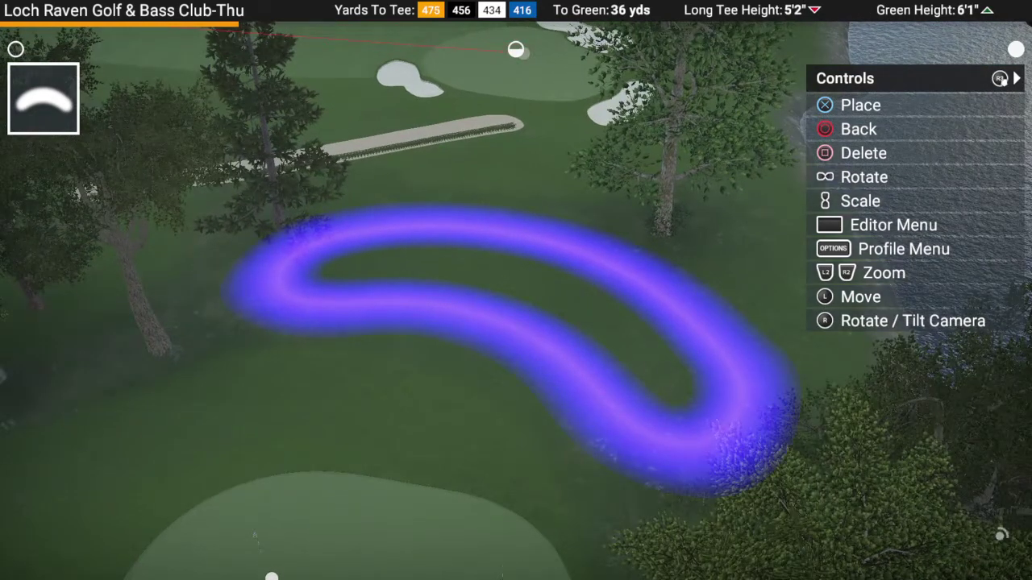